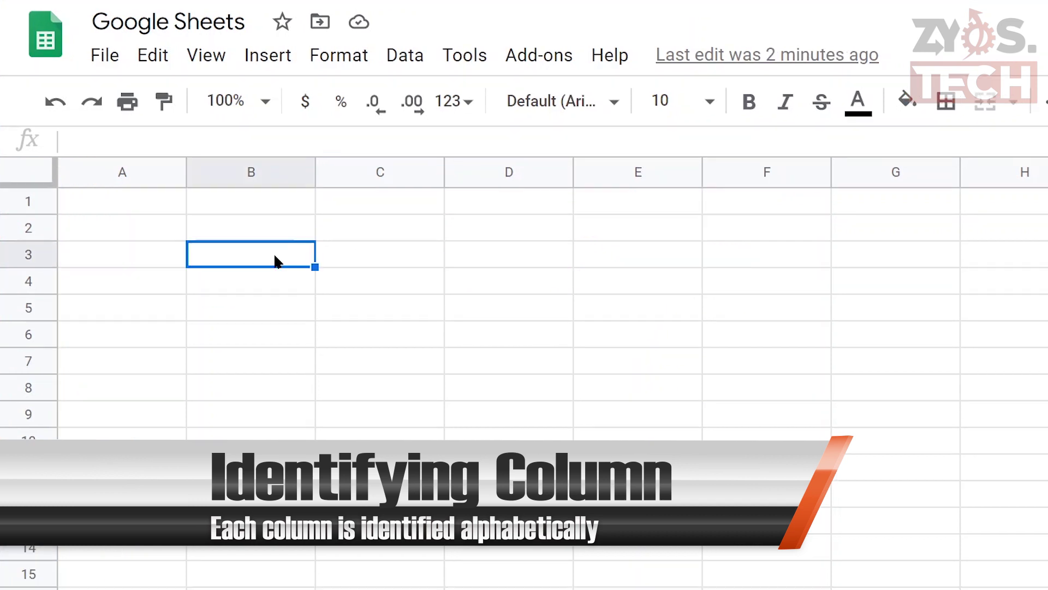
- Enter 'Cell' in B3 and C3, then clear row 3 again
type("Cell")
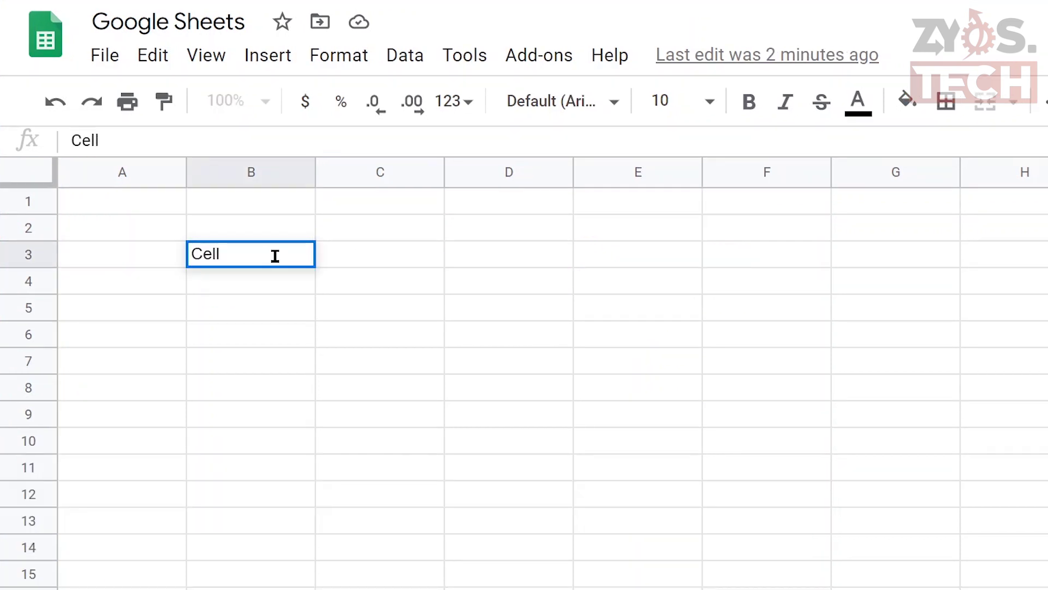
key("Tab")
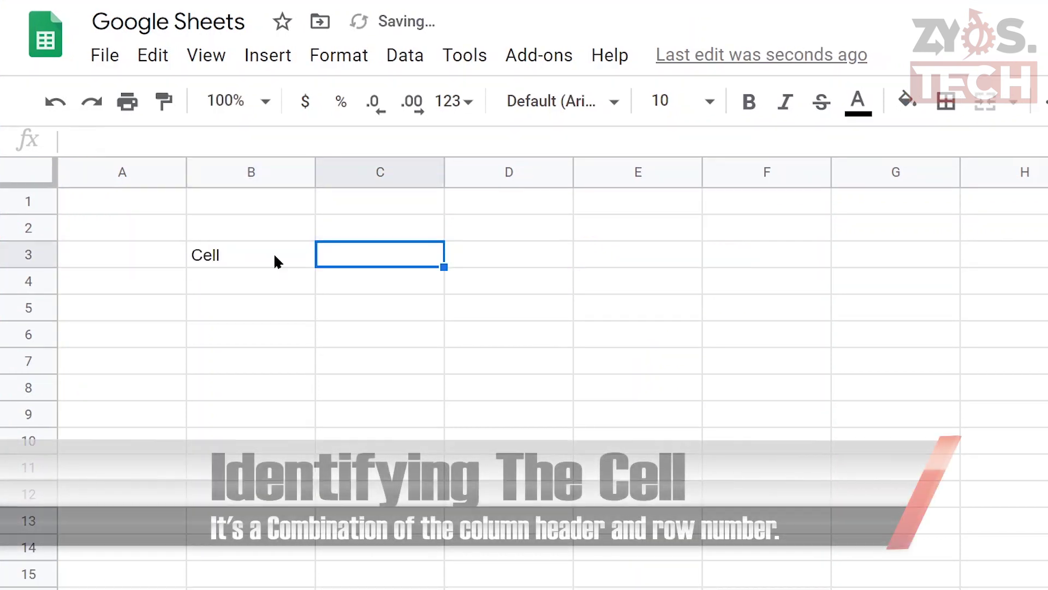
type("Cell")
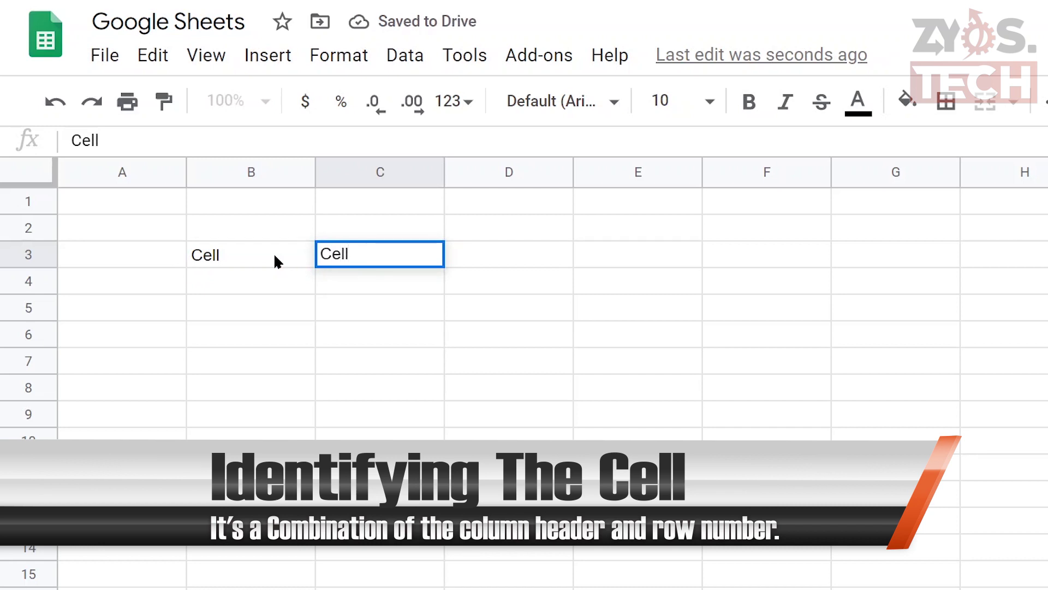
key("Return")
left_click(377, 173)
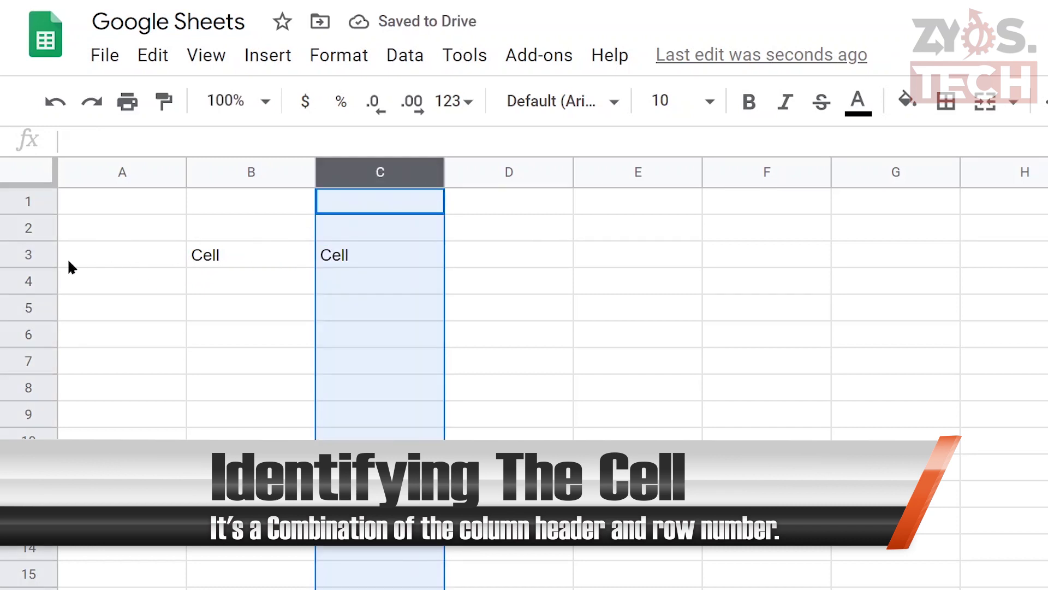
left_click(33, 255)
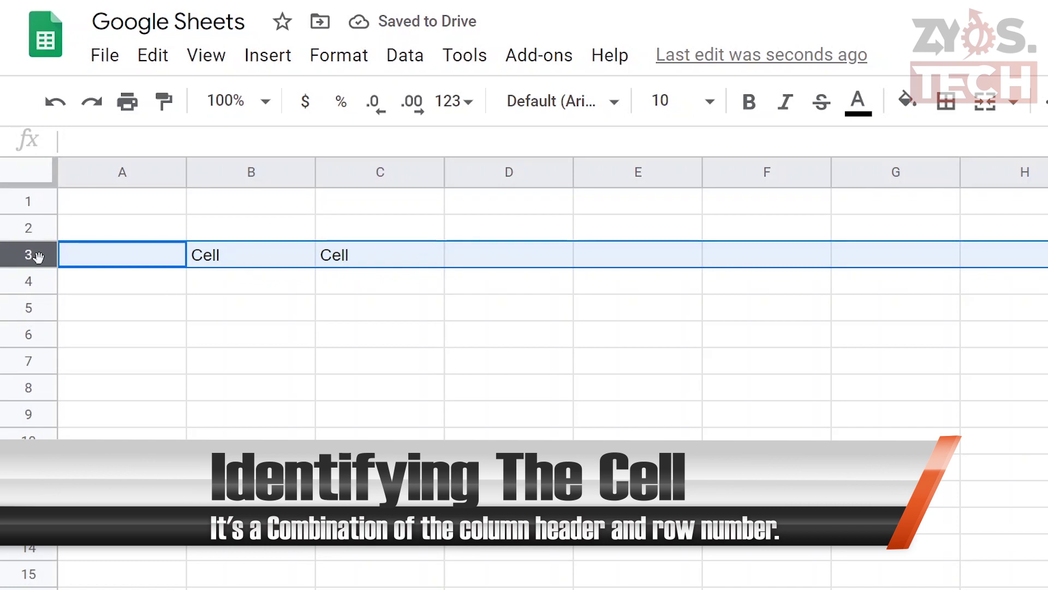
key("Delete")
- Enter 'This is Cell A1' in A1 and 'This is Cell E4' in E4
left_click(156, 210)
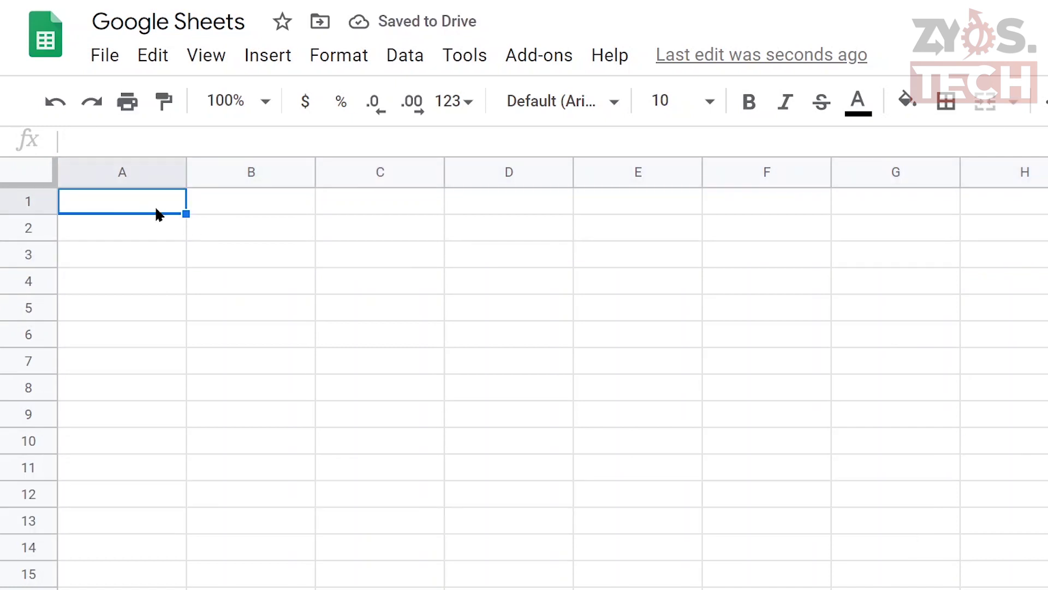
type("This is")
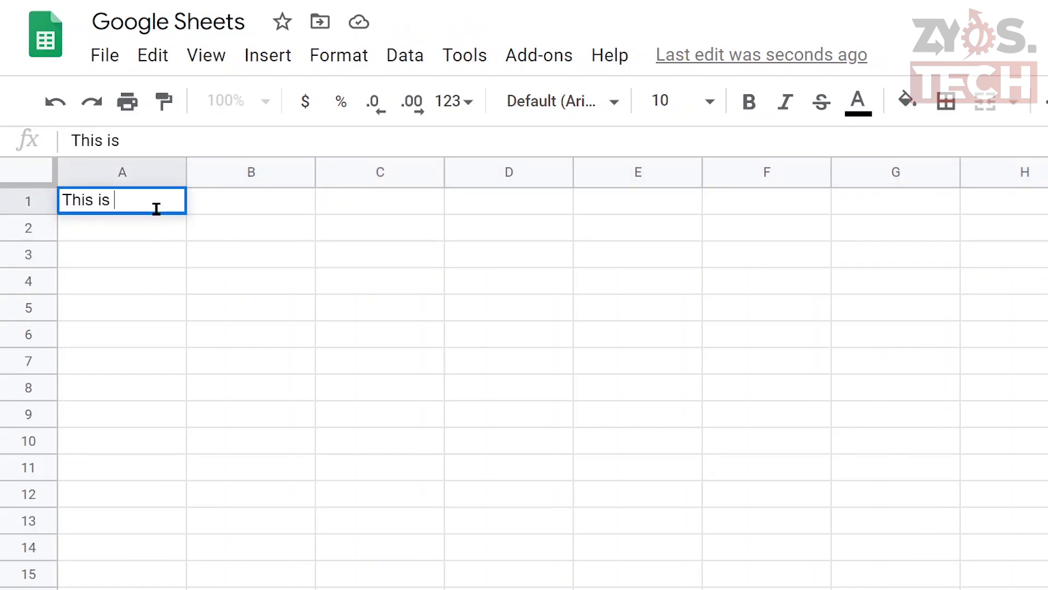
type(" Cell A1")
left_click(588, 282)
type("T")
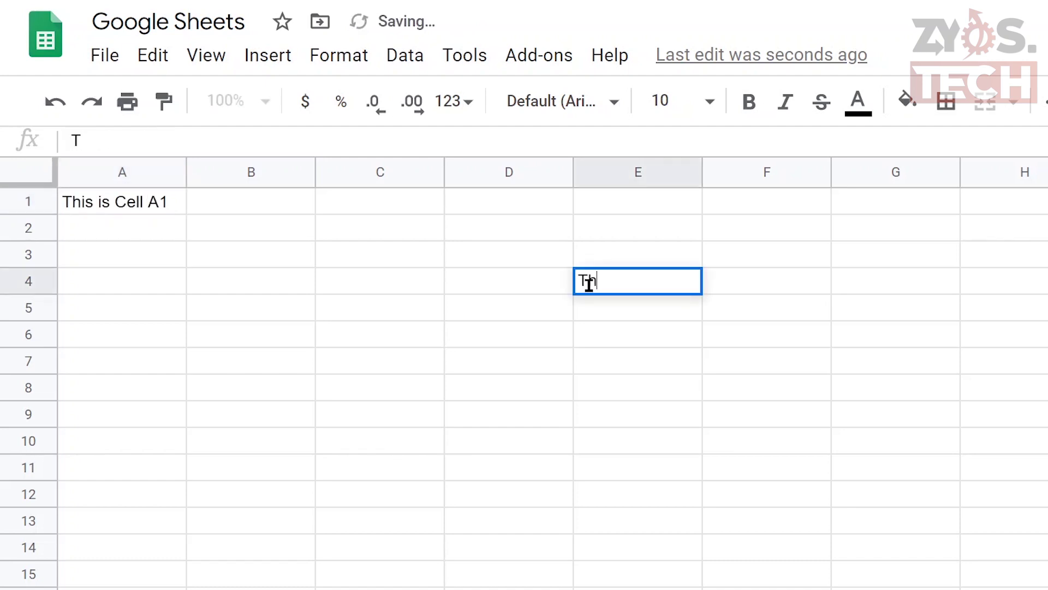
type("his is C")
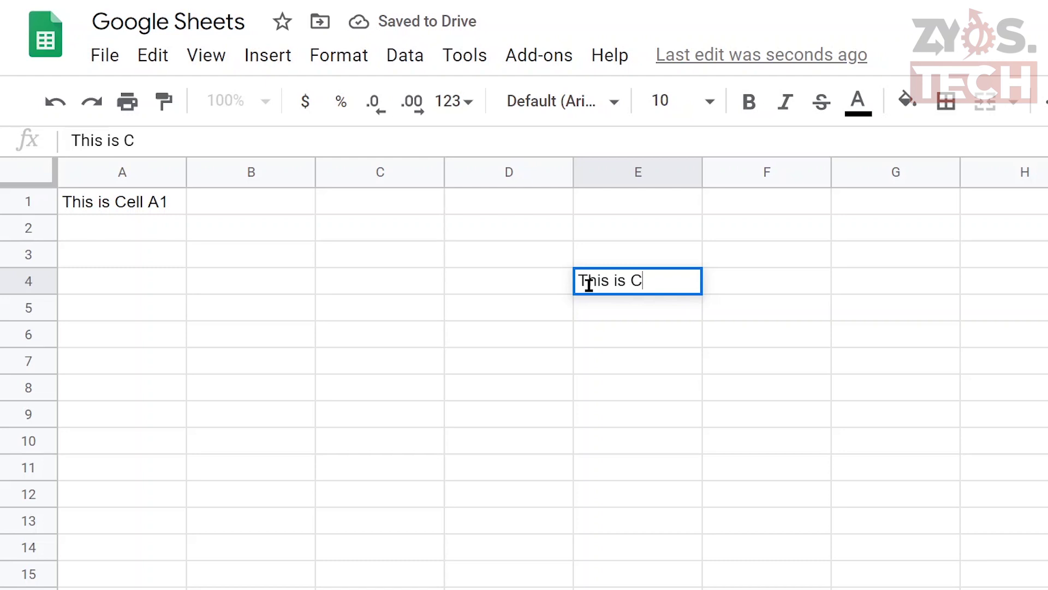
type("ell E4")
left_click(590, 289)
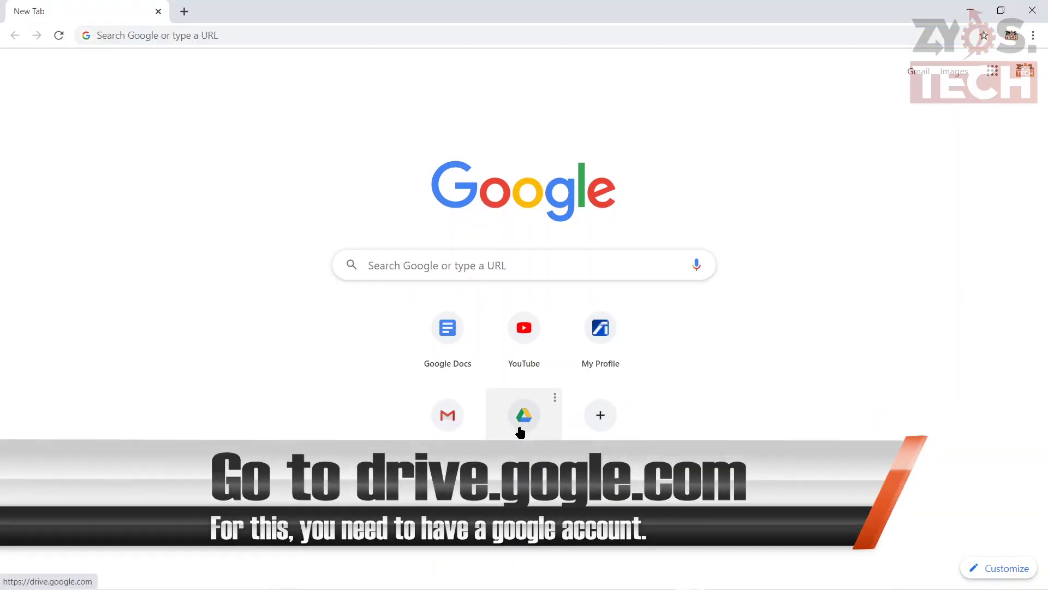
- Go to Google Drive from the Chrome New Tab page shortcut
left_click(520, 432)
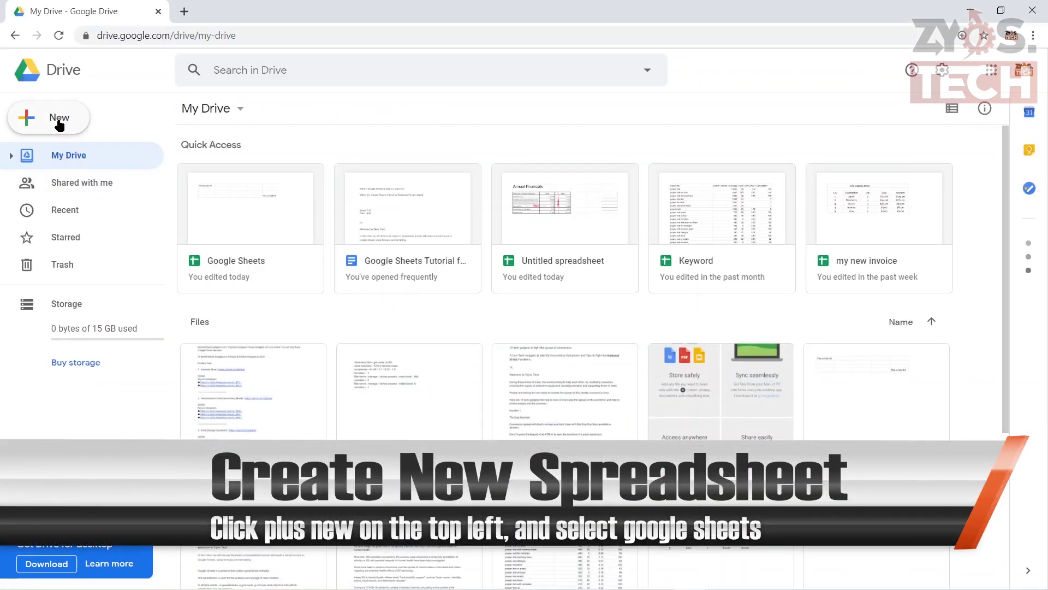
- Create a blank Google Sheets spreadsheet from Drive's New menu
left_click(60, 123)
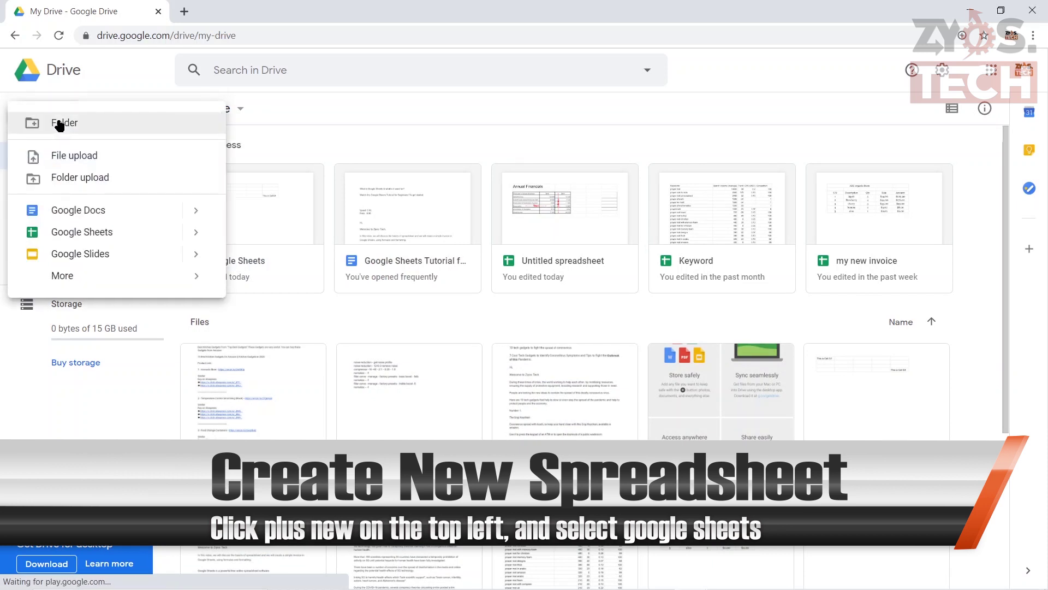
left_click(82, 232)
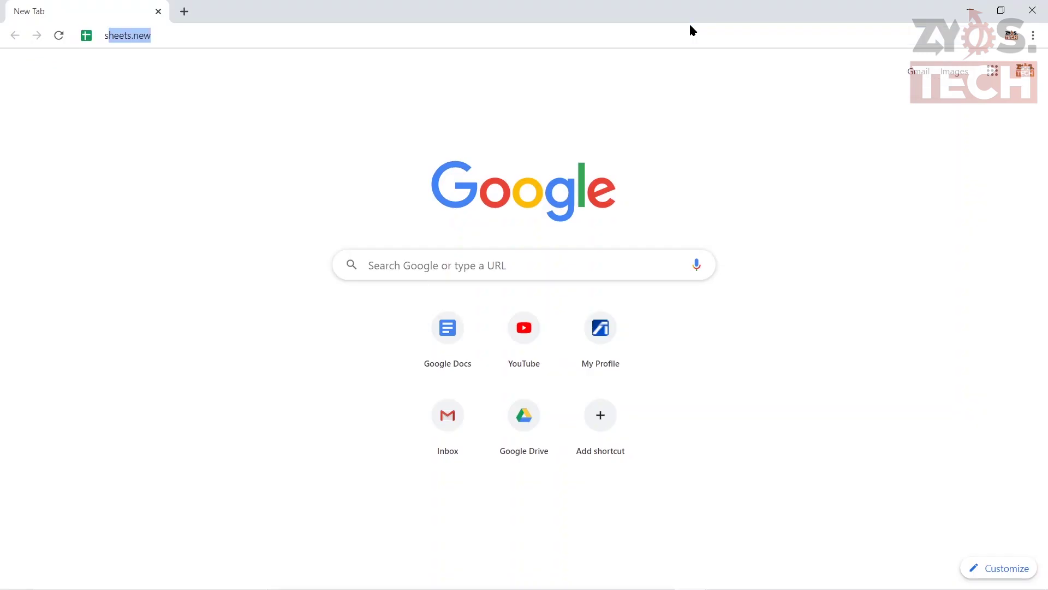
- Load sheets.new in the address bar to get a blank spreadsheet
type("shee")
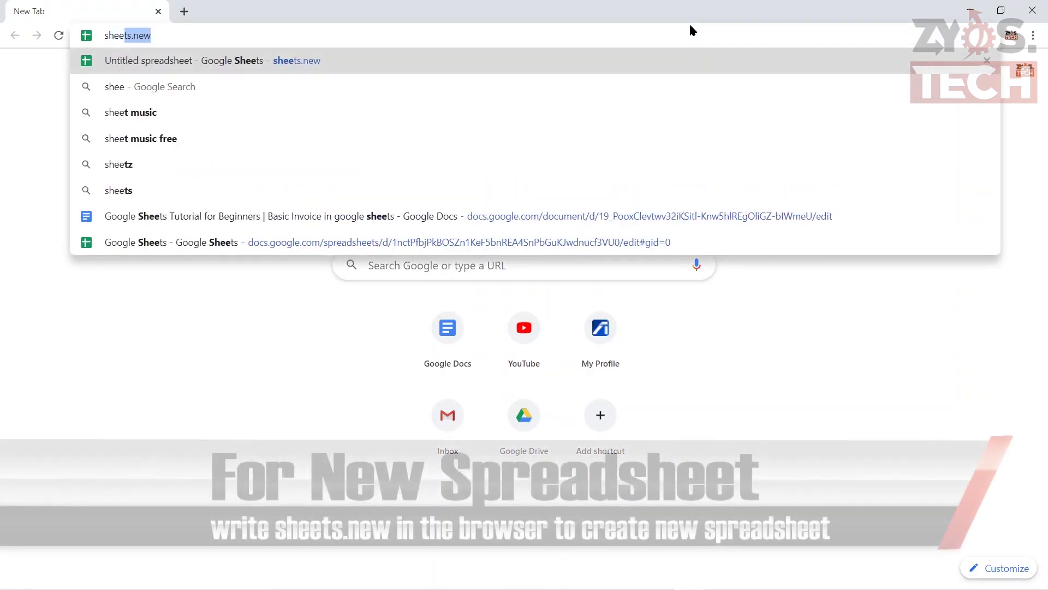
type("ts.new")
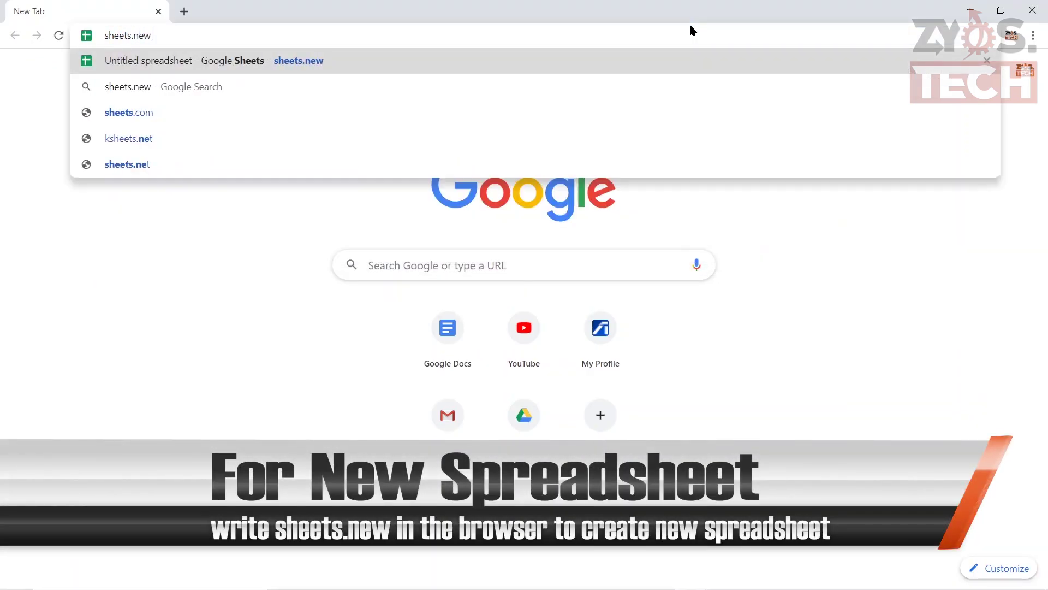
key("Return")
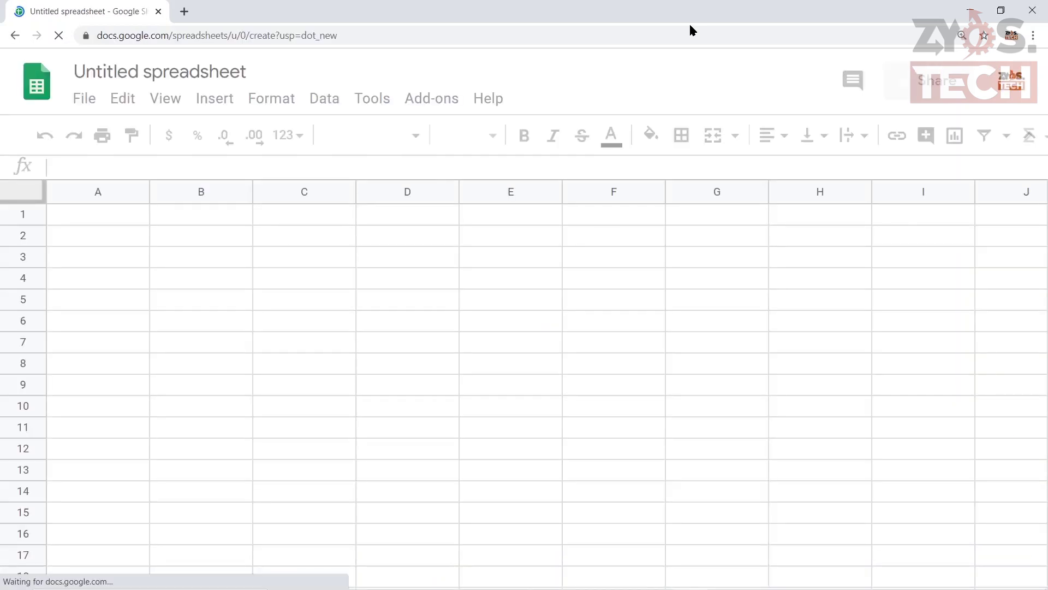
- Retitle the spreadsheet 'My New Invoice'
left_click(218, 75)
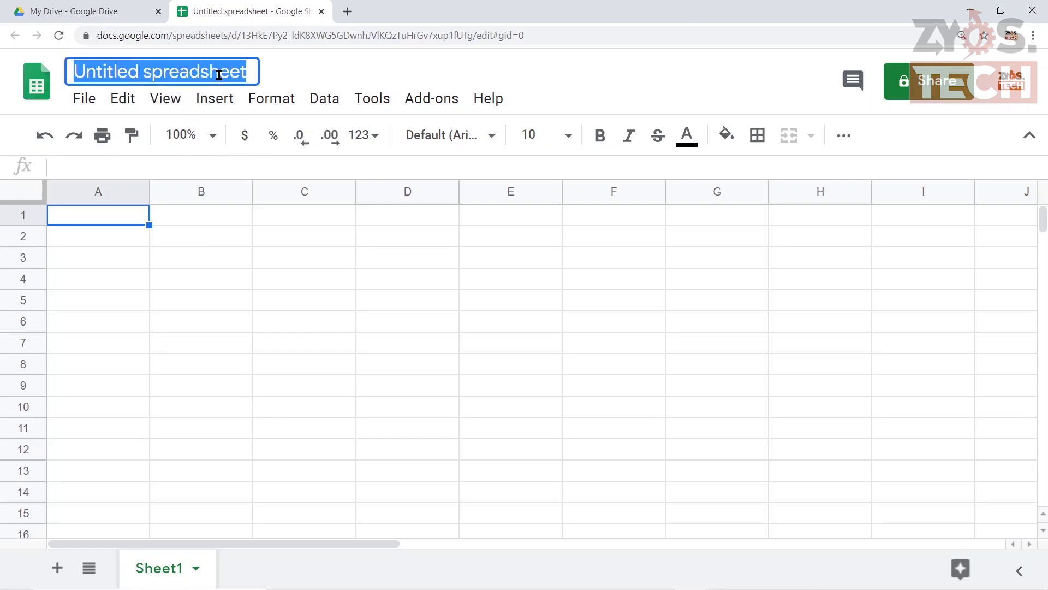
type("My")
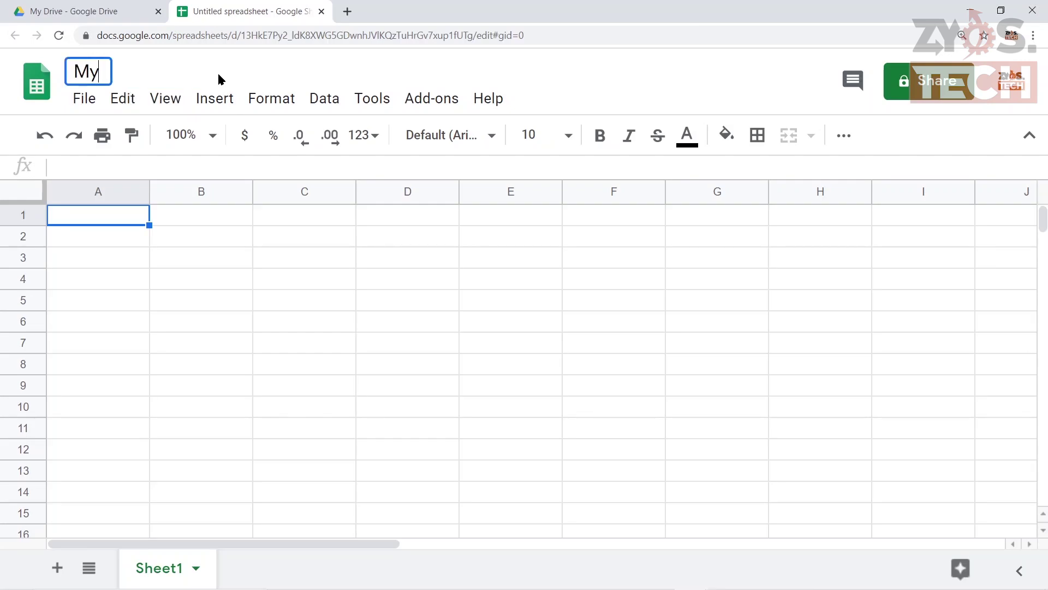
type(" New In")
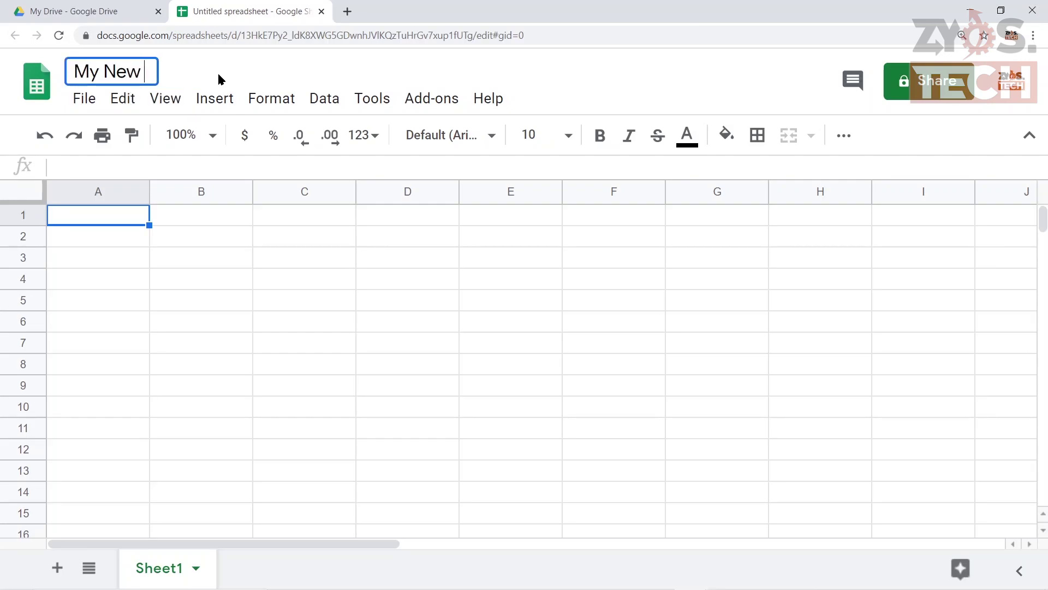
type("voice")
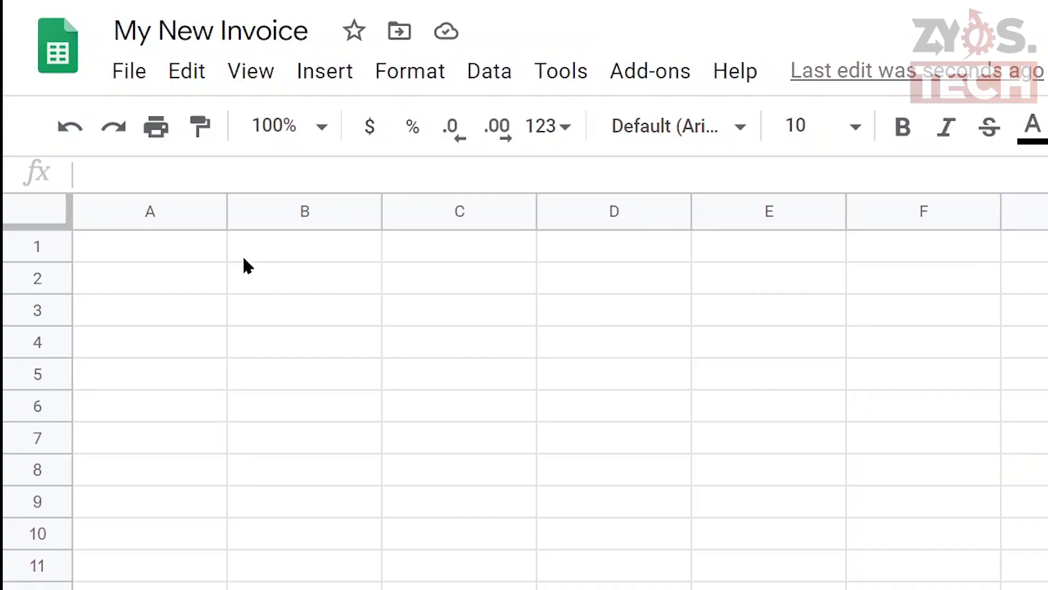
left_click(205, 252)
- Enter the headers S.N, Description, Price, Qty and Amount across A1:E1
type("S.N")
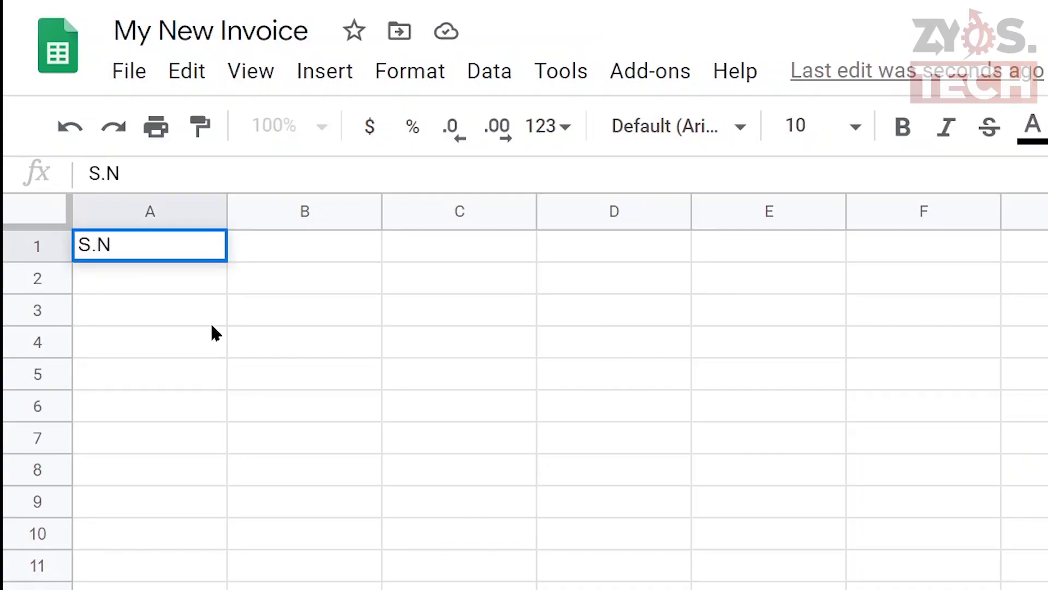
key("Tab")
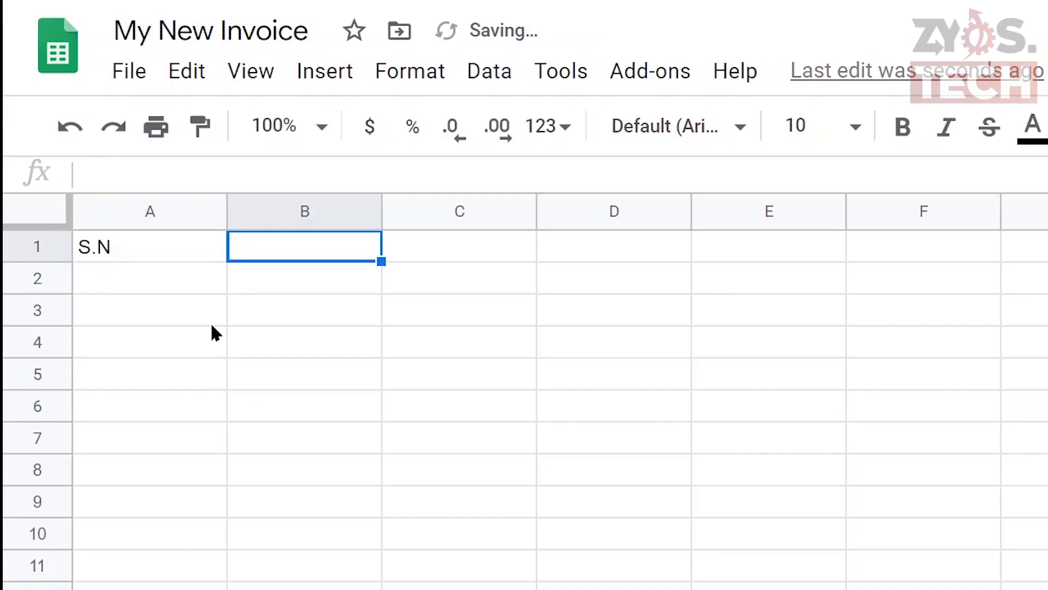
type("Description")
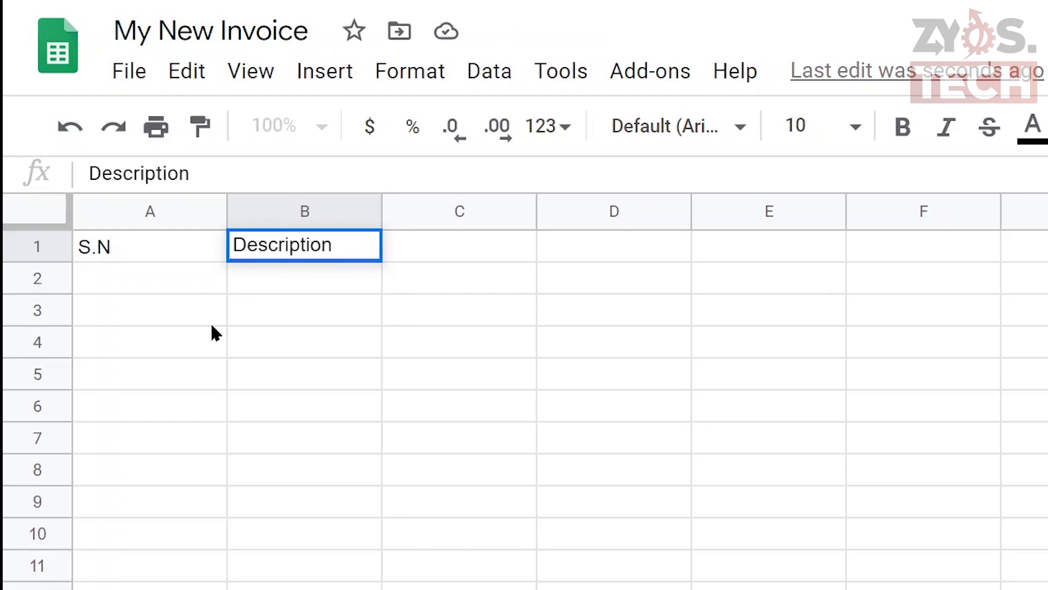
key("Tab")
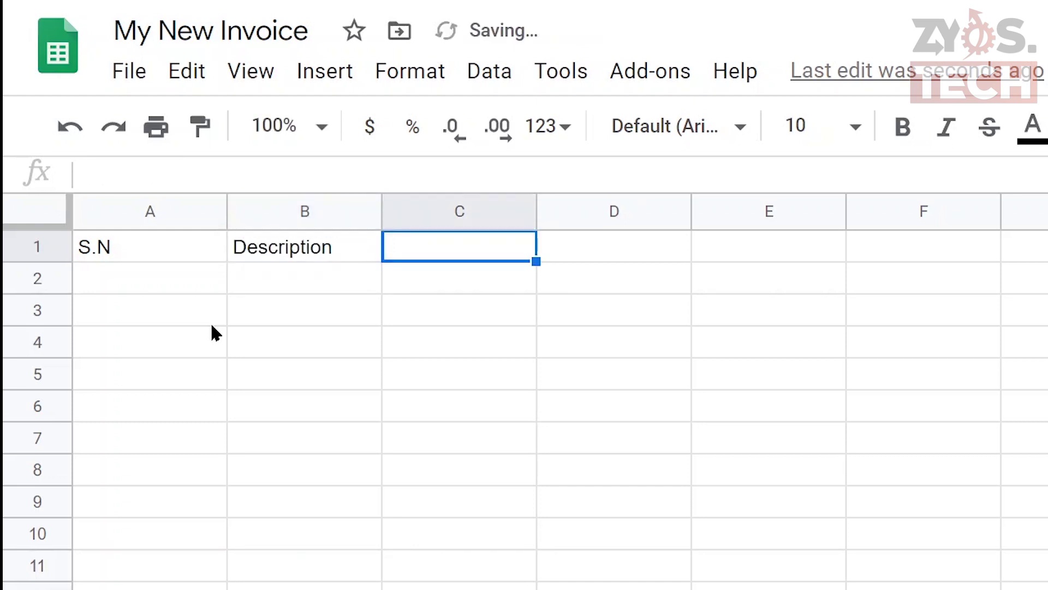
type("Price")
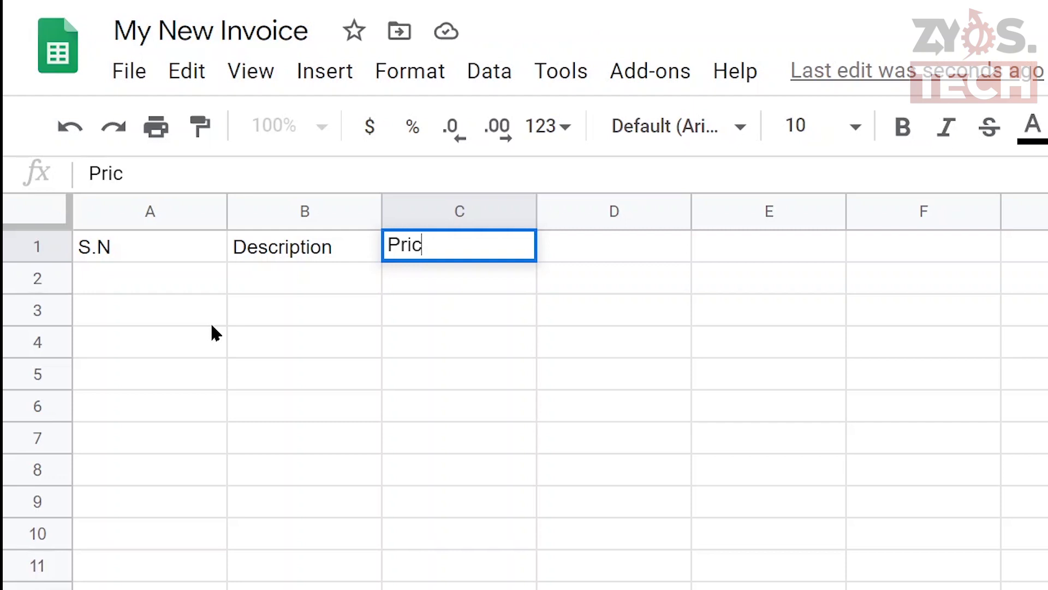
key("Tab")
type("Qty")
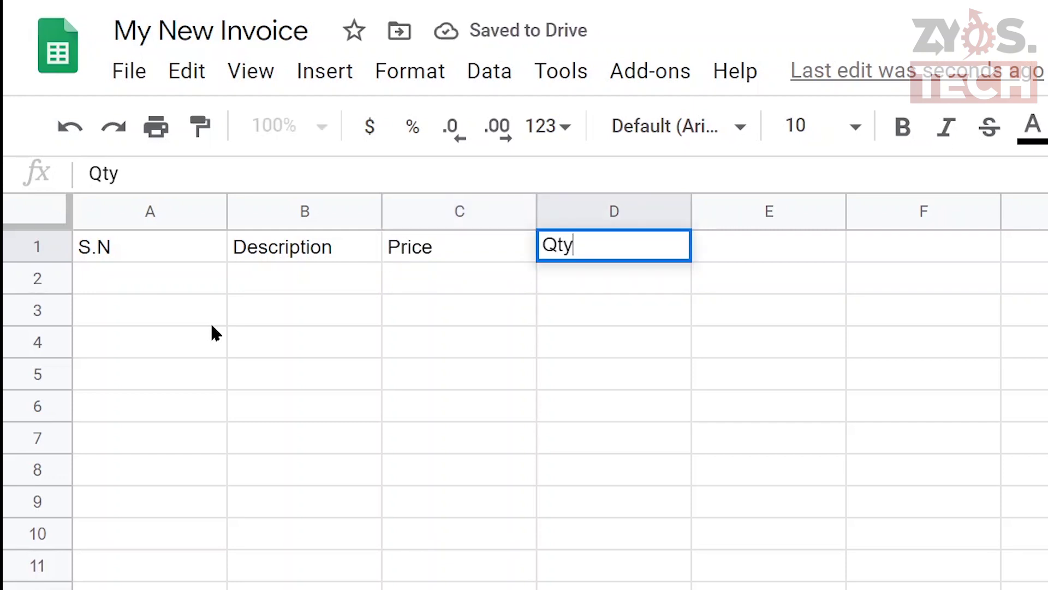
key("Tab")
type("Amount")
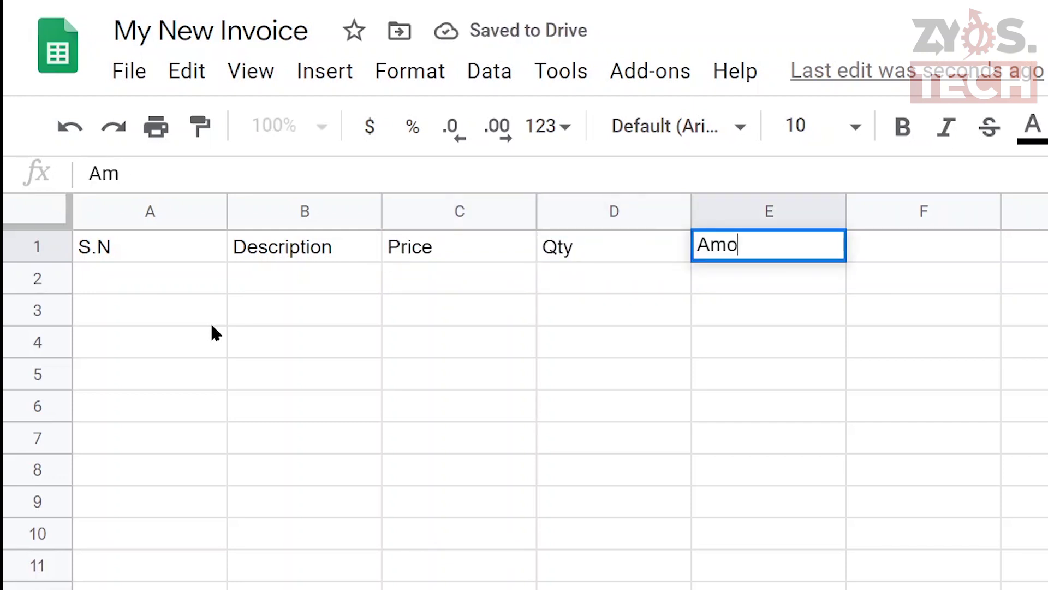
left_click(887, 385)
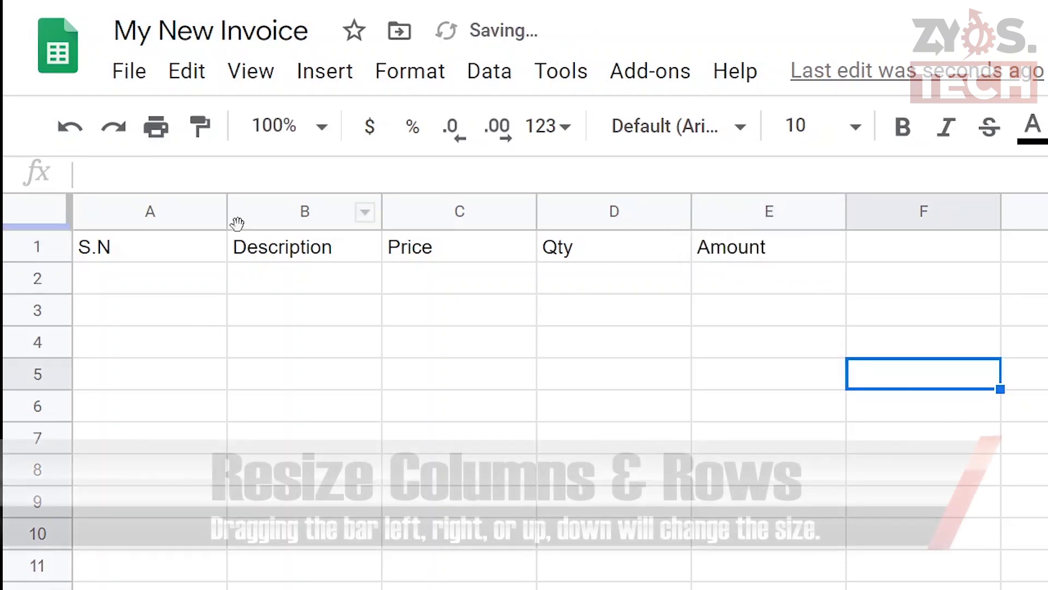
- Shrink column A to fit S.N, widen B, narrow C–E together, and heighten the rows
left_click_drag(226, 211, 146, 212)
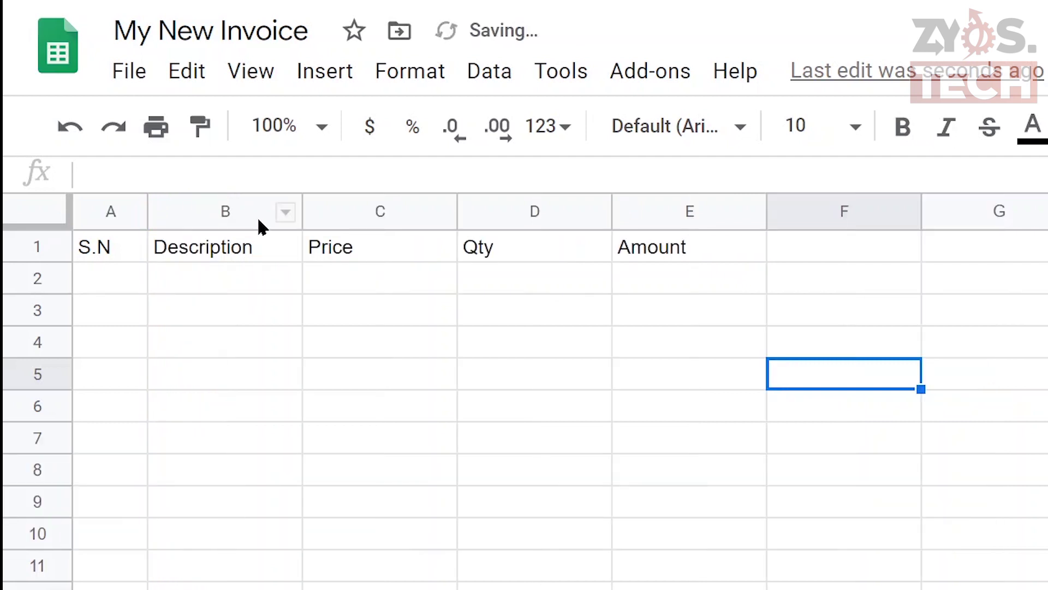
left_click_drag(300, 210, 382, 210)
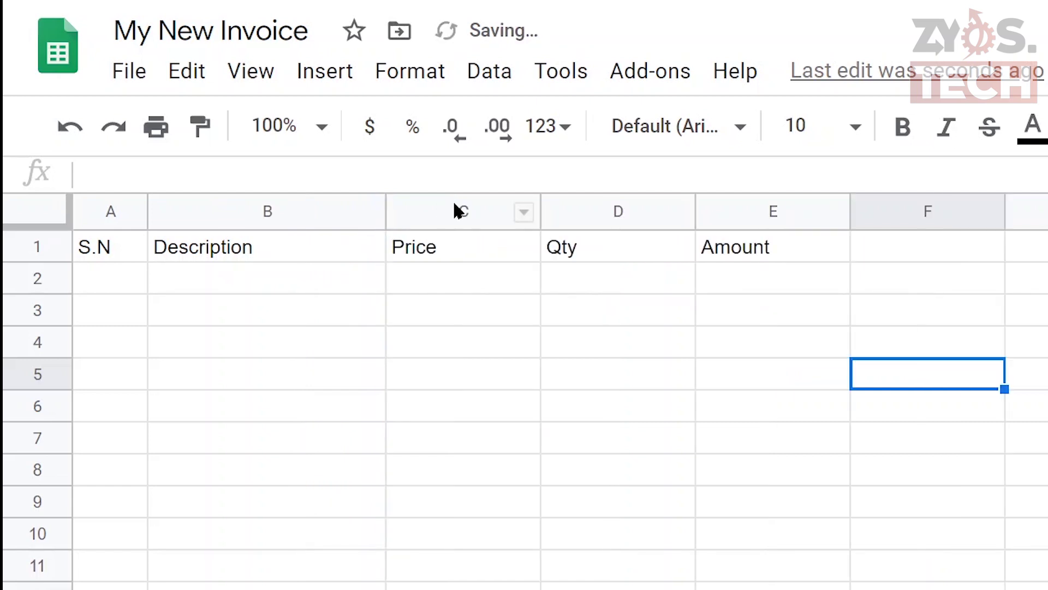
left_click(480, 203)
left_click_drag(481, 203, 642, 208)
left_click_drag(42, 243, 53, 581)
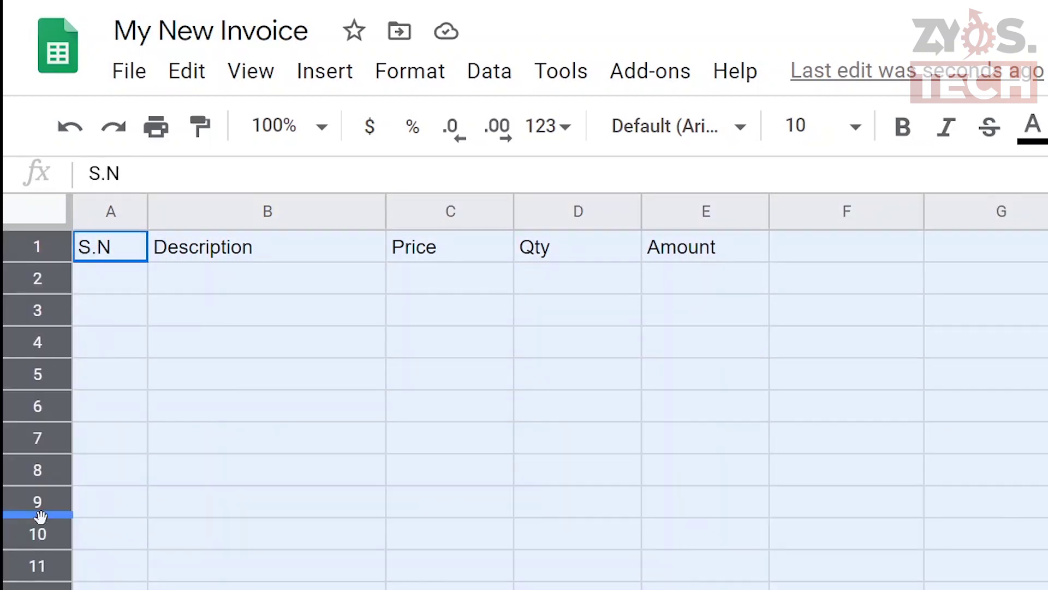
left_click_drag(41, 484, 40, 501)
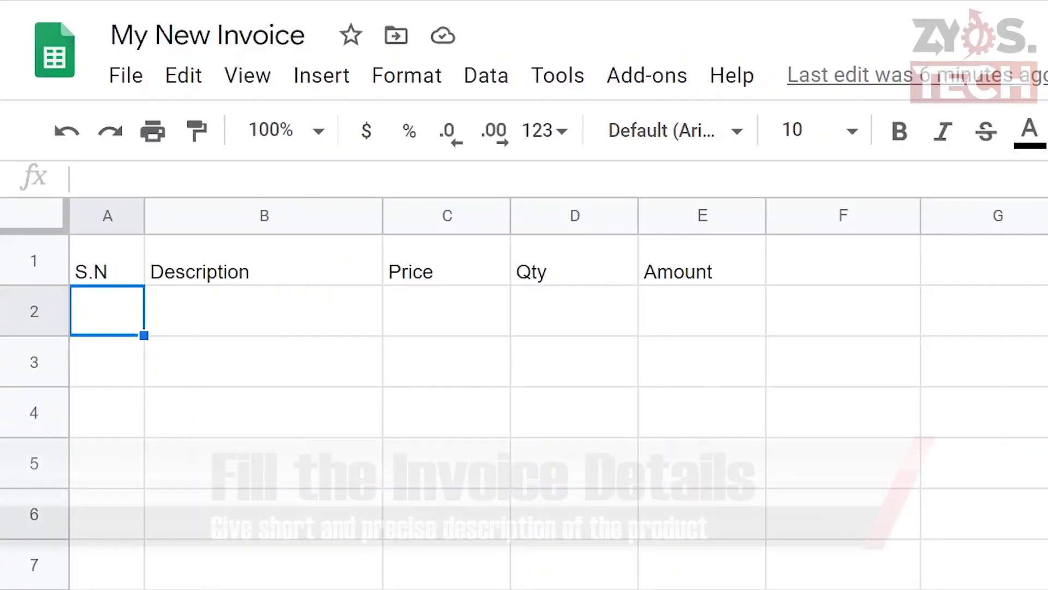
- Add item 1: Strawberries 1 Lbs Box, price 4, quantity 5
type("1")
key("Tab")
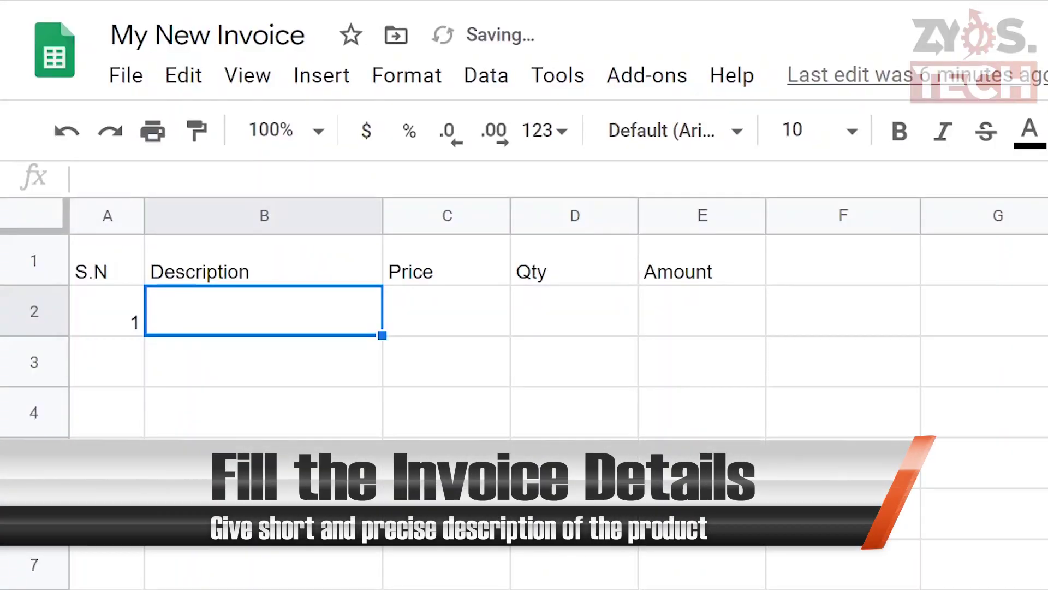
type("S")
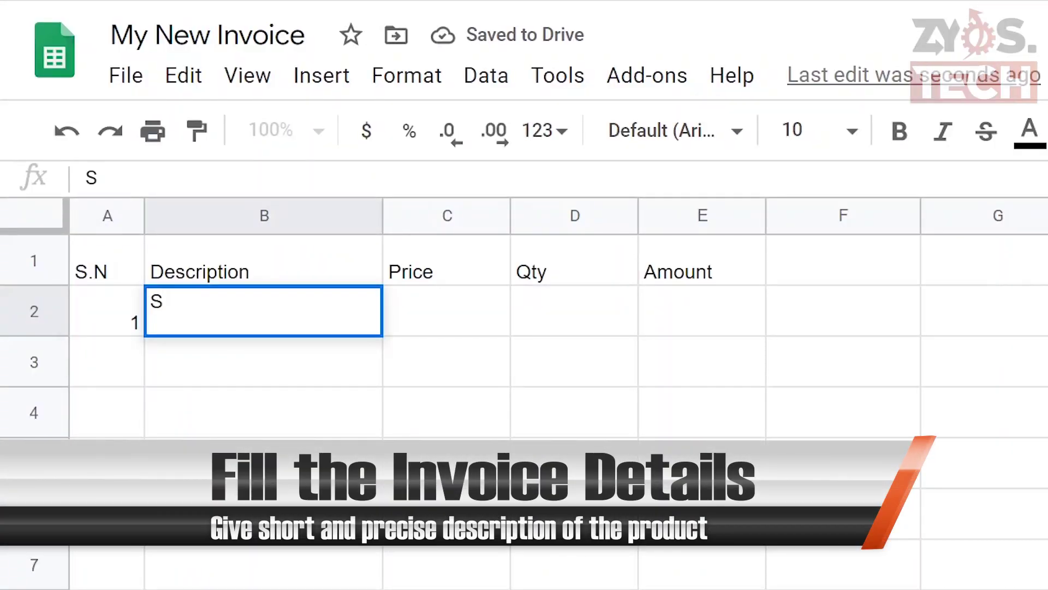
type("trawberries ")
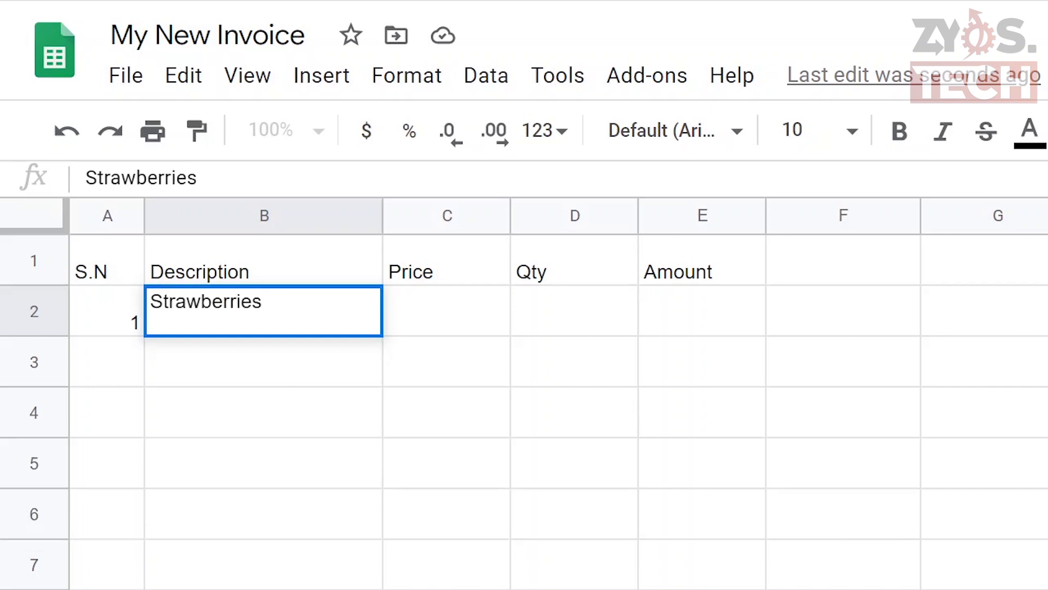
type("1 Lbs Box")
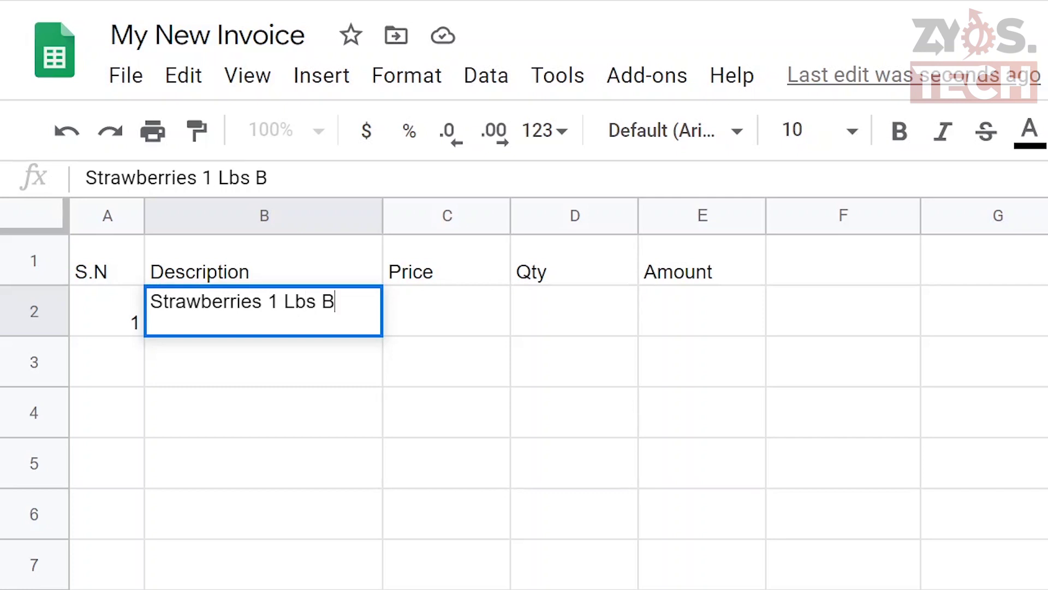
key("Tab")
type("4")
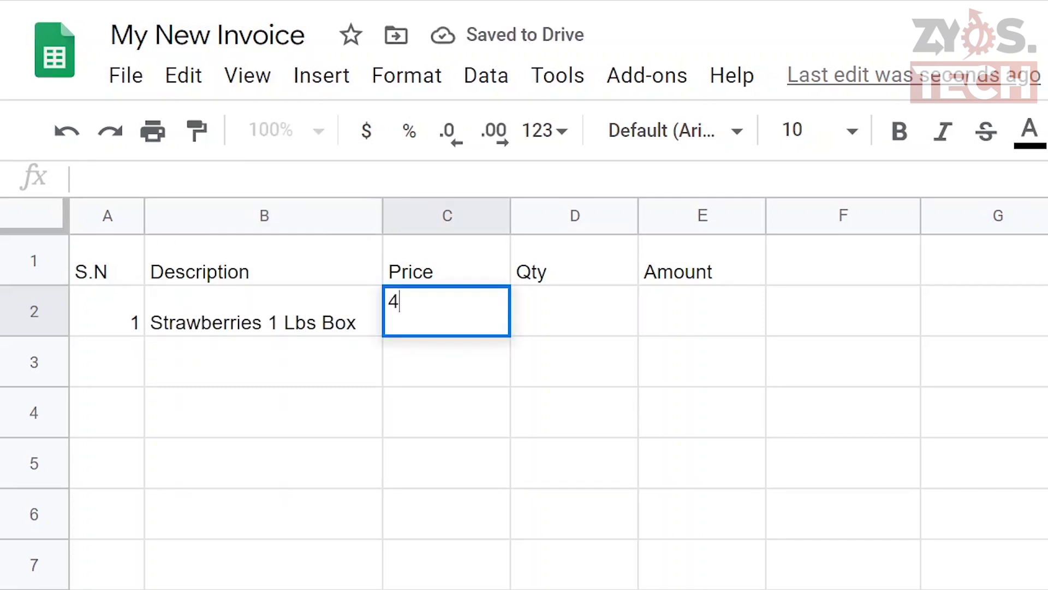
key("Tab")
type("5")
key("Return")
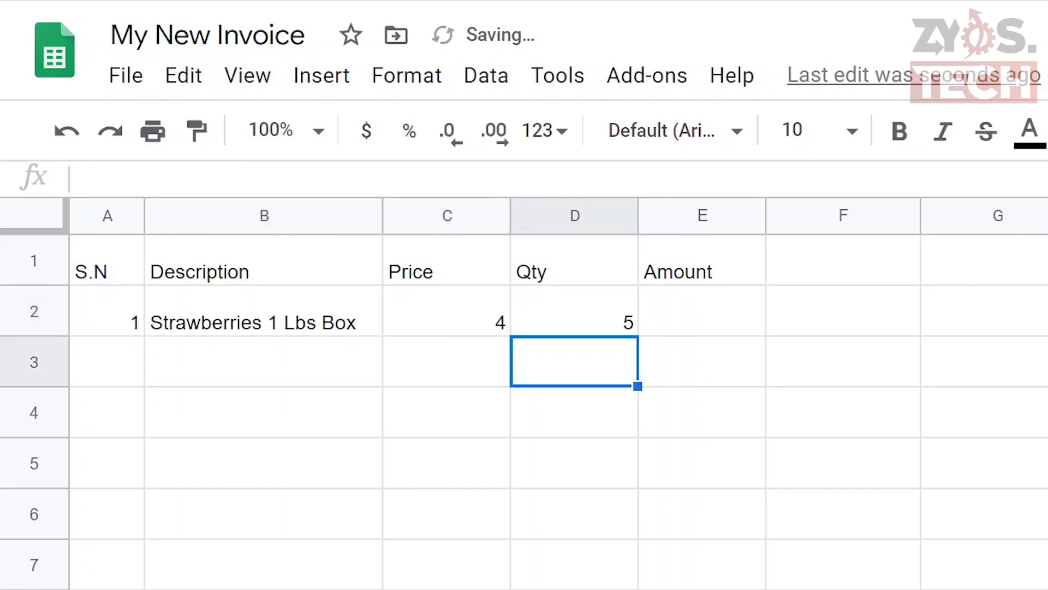
- Add item 2: Goldern Apples, price 0.99, quantity 7
type("2")
key("Tab")
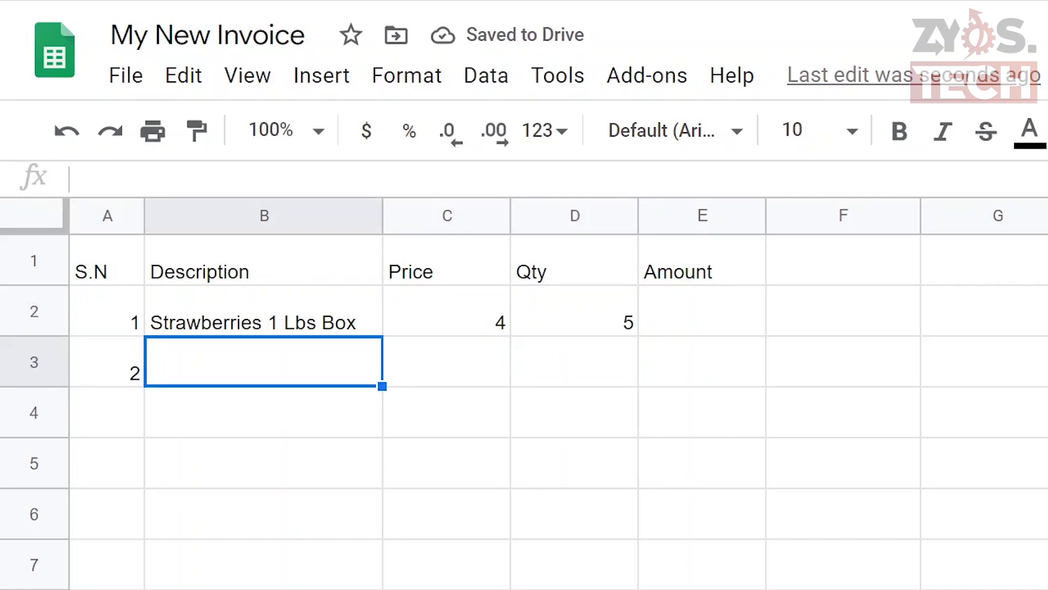
type("Goldern ")
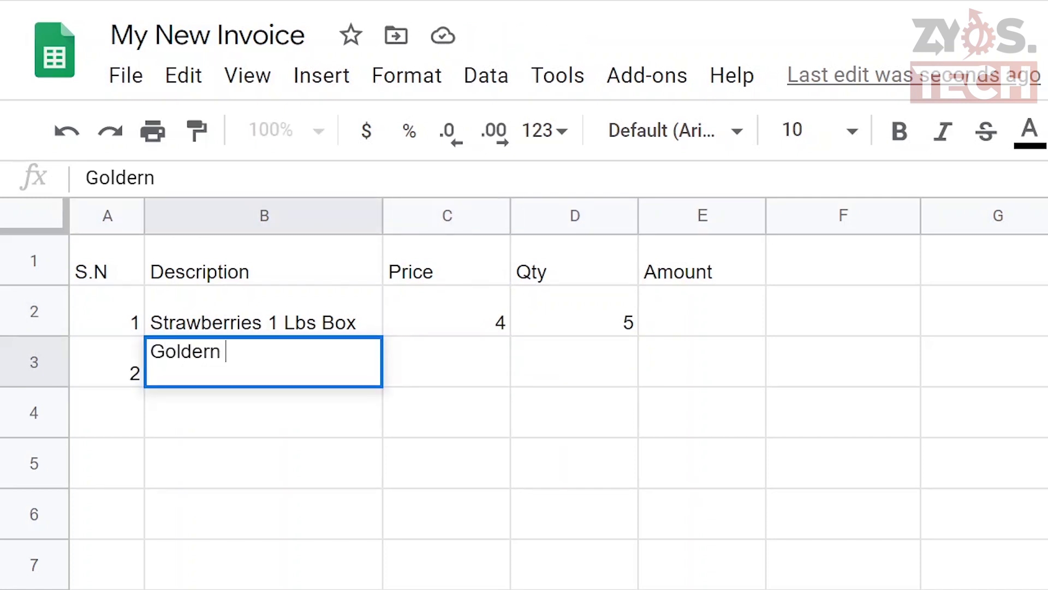
type("Apples")
key("Tab")
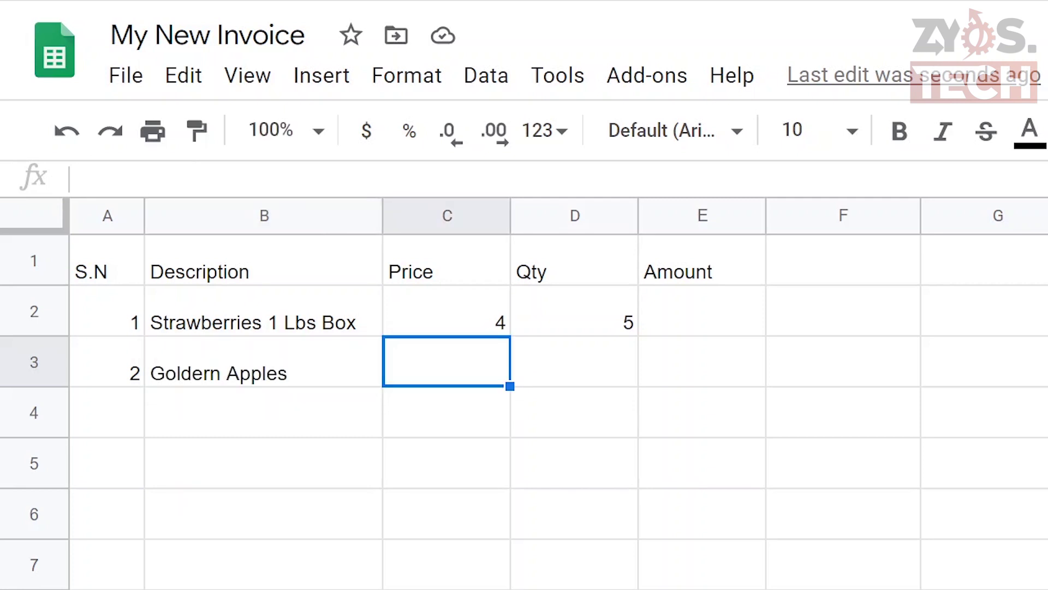
type("0.99")
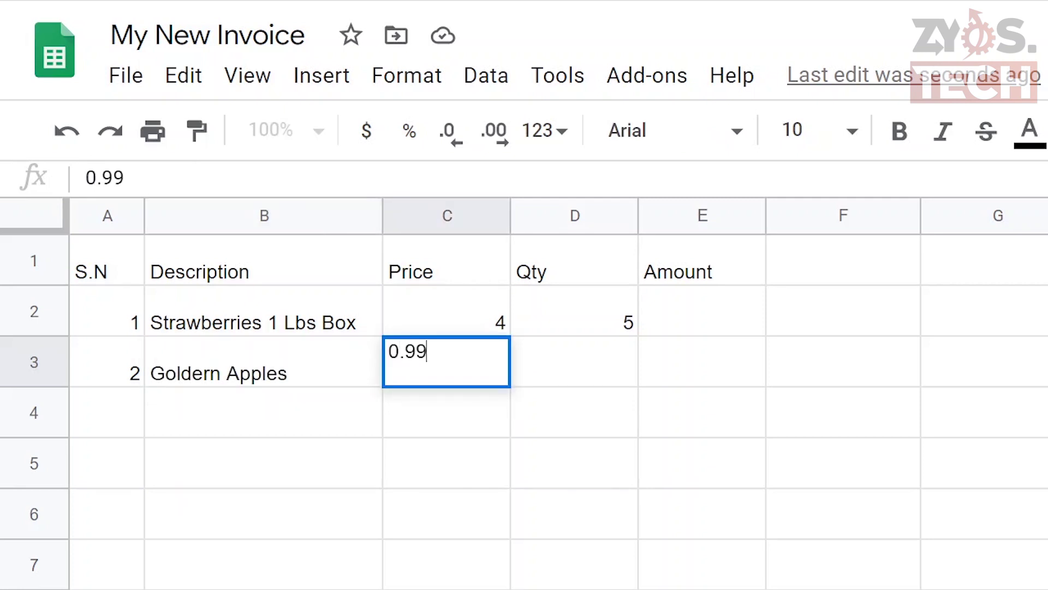
key("Tab")
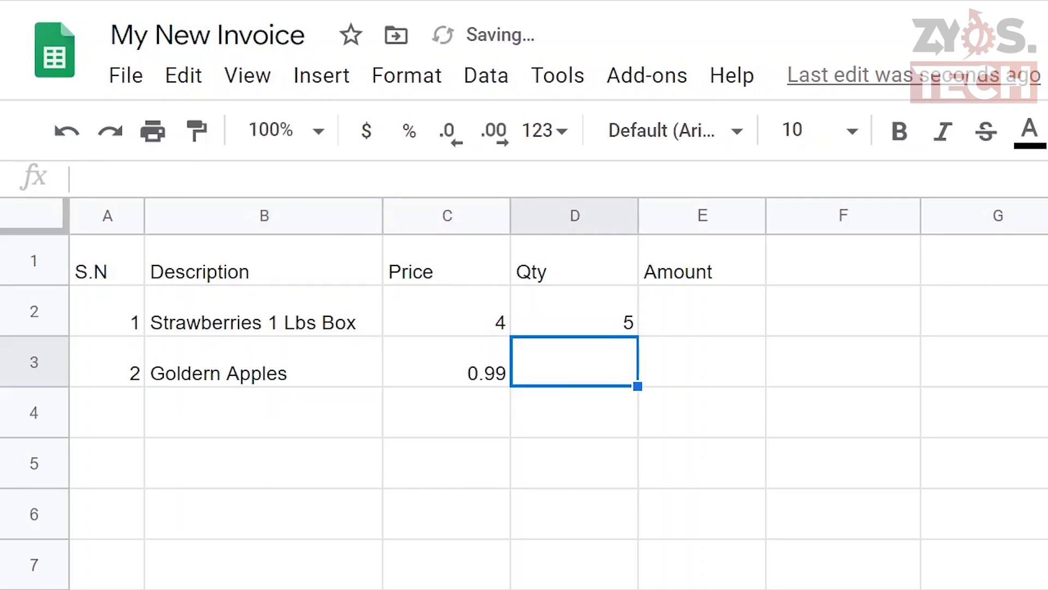
type("7")
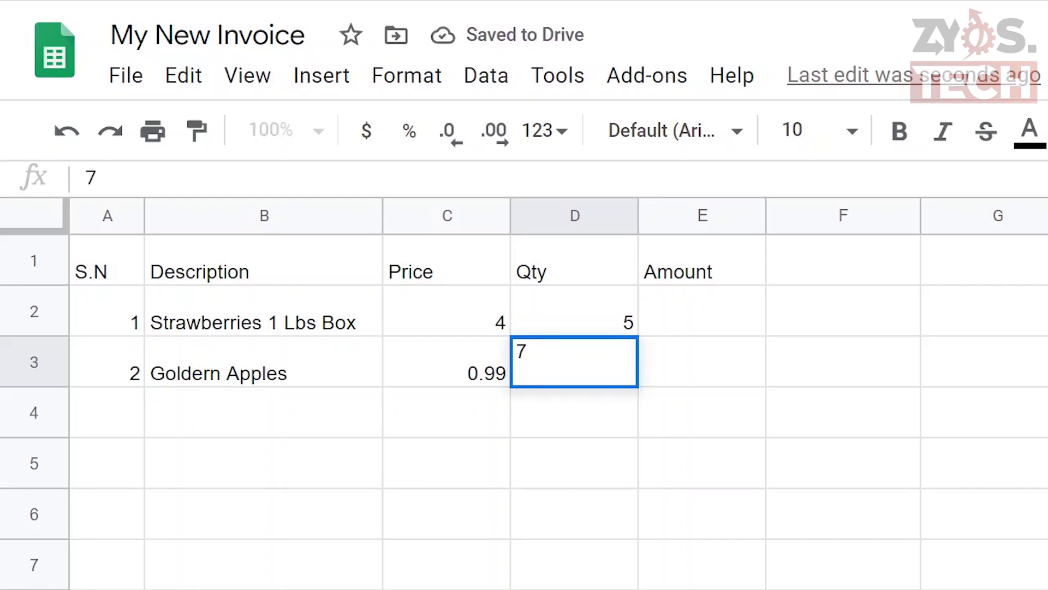
key("Tab")
key("Tab")
key("Tab")
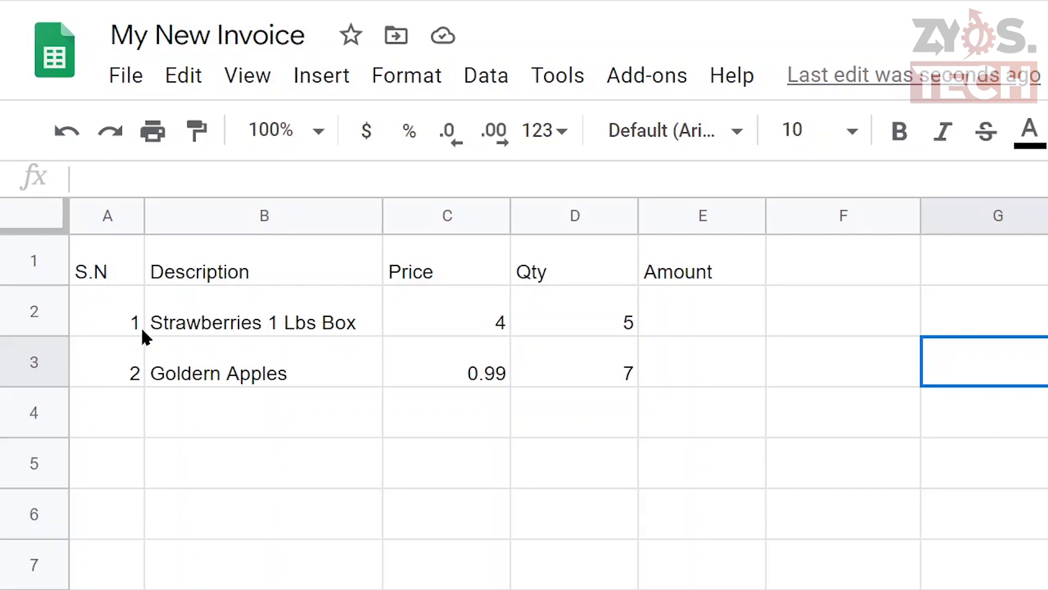
- Auto-fill the serial numbers 3 to 5 from the first two
left_click_drag(124, 326, 129, 370)
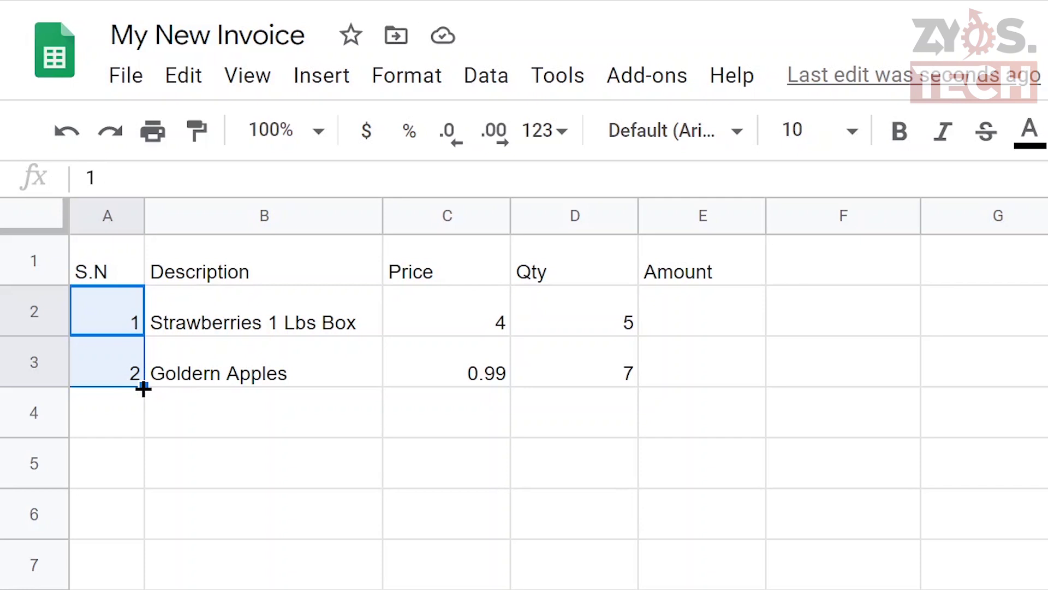
left_click_drag(143, 387, 136, 533)
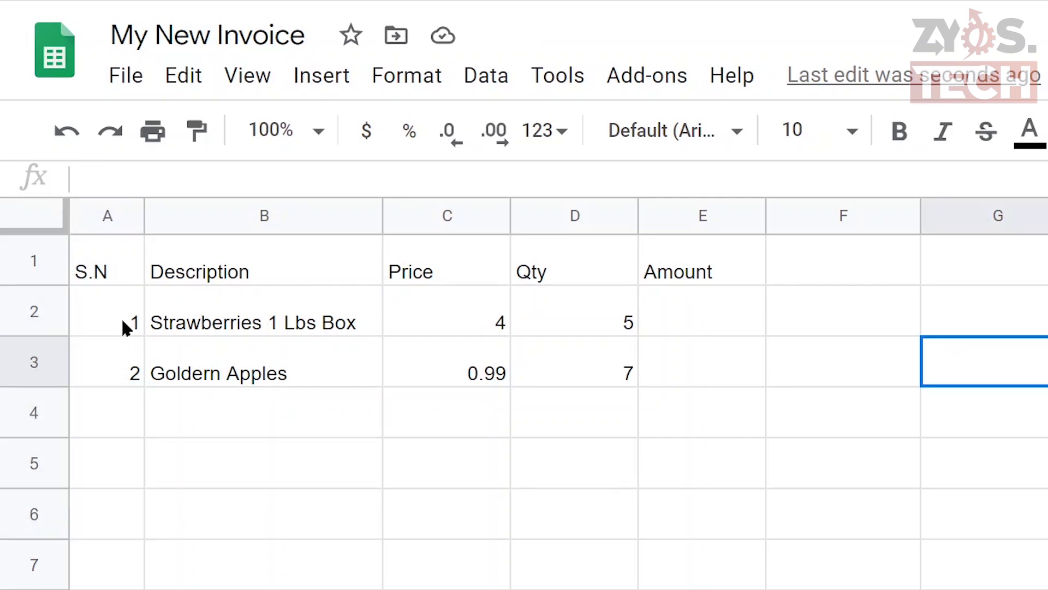
left_click_drag(126, 328, 129, 370)
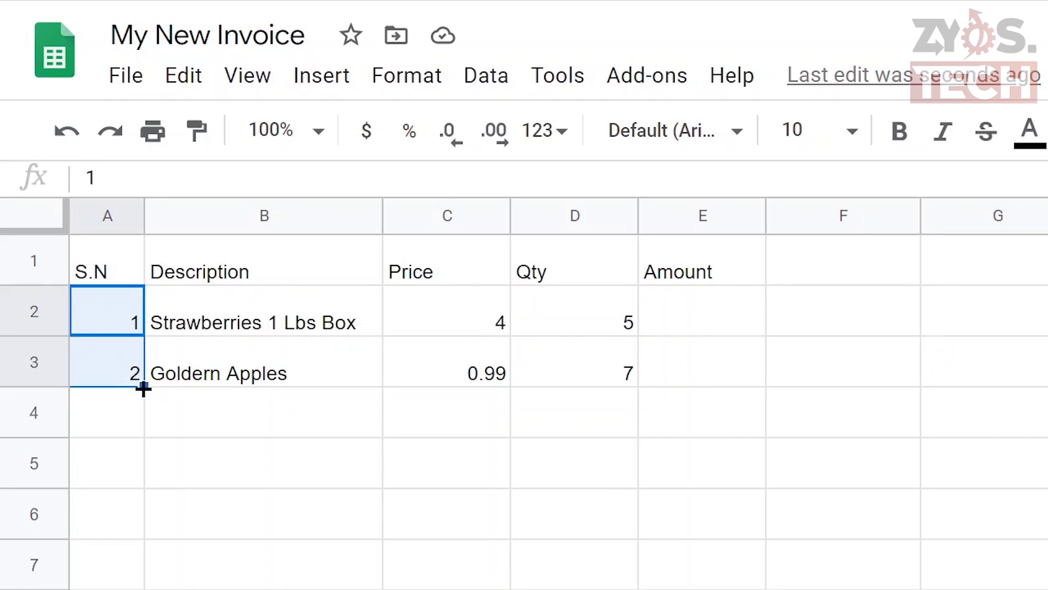
left_click_drag(144, 388, 133, 528)
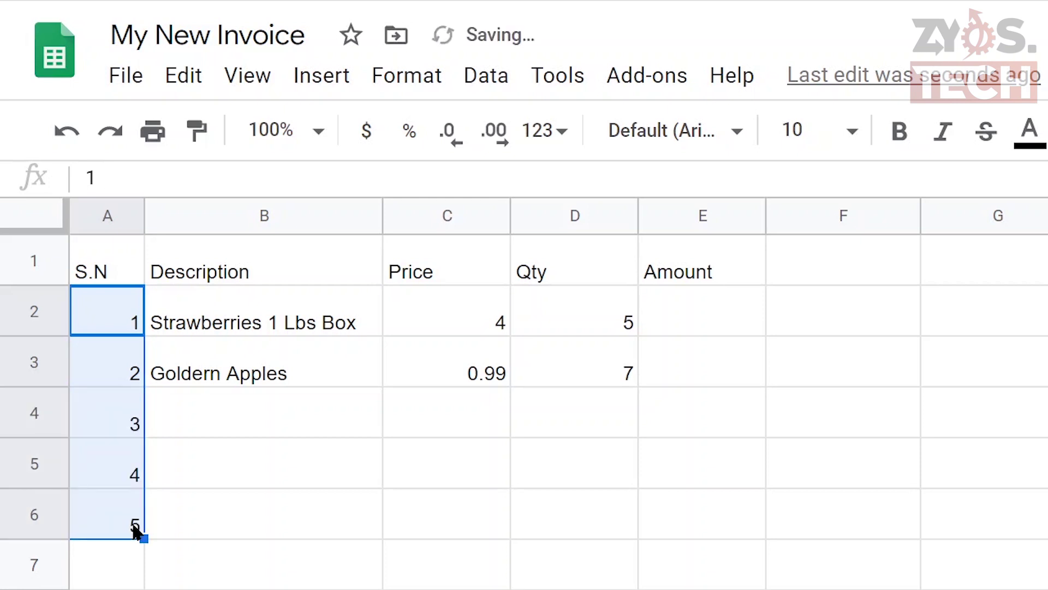
- Add item 3: Bananas, price 0.50, quantity 12
left_click(316, 427)
type("Bananas")
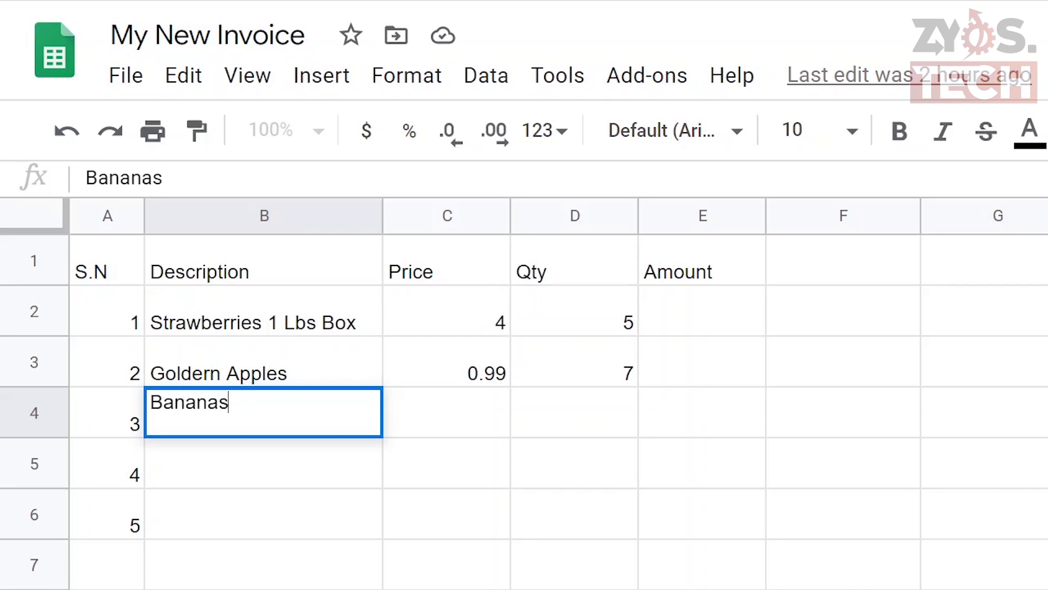
key("Tab")
type("0.50")
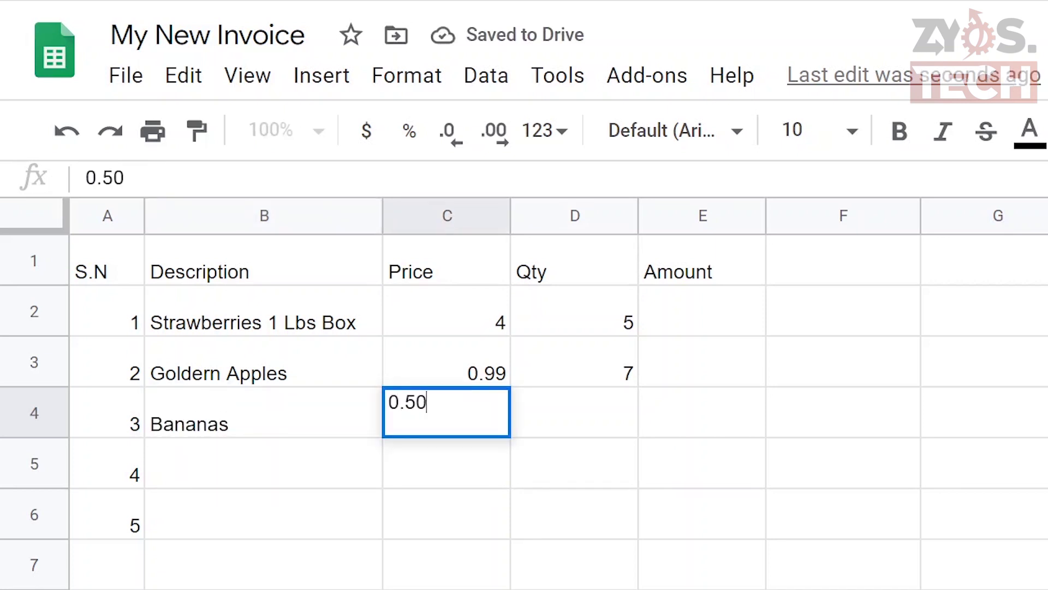
key("Tab")
type("12")
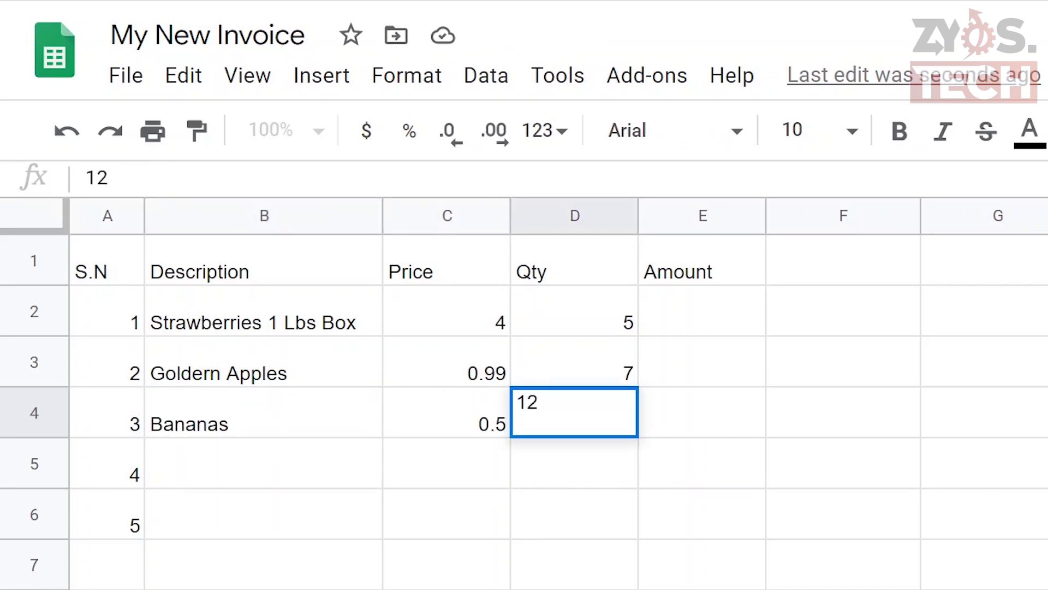
left_click(326, 473)
- Add item 4: Oranges, price 0.4, quantity 6
type("Oranges")
key("Tab")
type("0.4")
key("Tab")
type("6")
key("Return")
- Add item 5: Cherries 1 Lbs Box, price 4, quantity 3
type("Cherries 1 Lbs Box")
key("Tab")
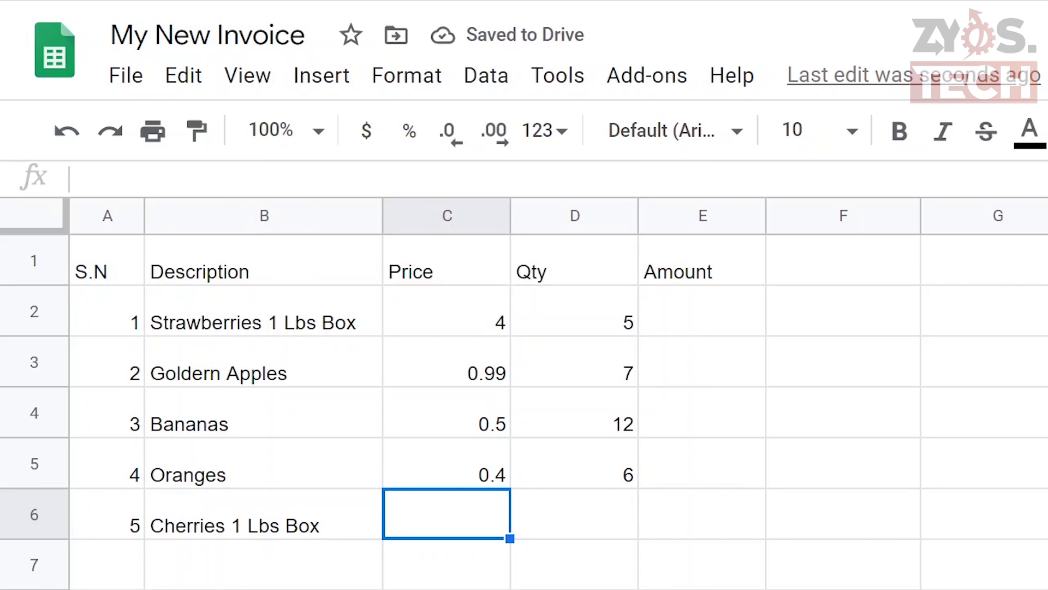
type("4")
key("Tab")
type("3")
key("Tab")
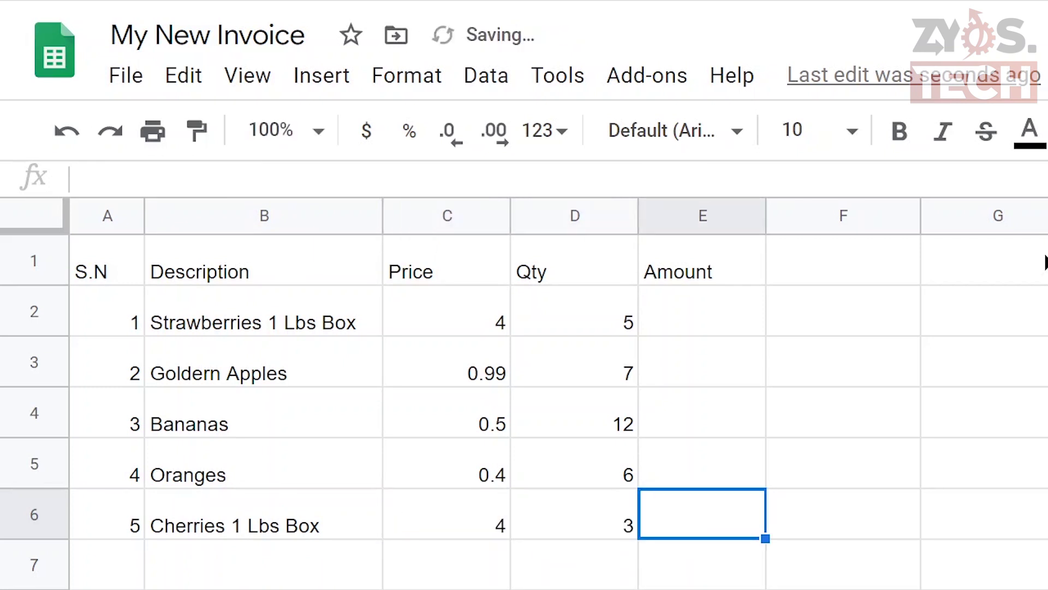
left_click_drag(712, 277, 717, 544)
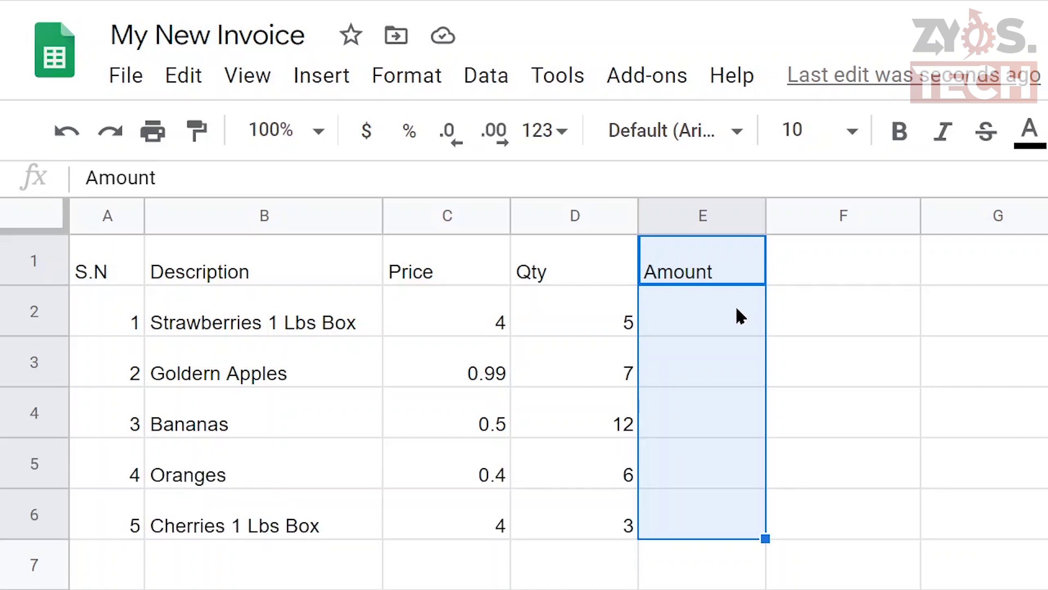
- Enter the formula =C2*D2 in E2 so the strawberries amount shows 20
left_click(735, 315)
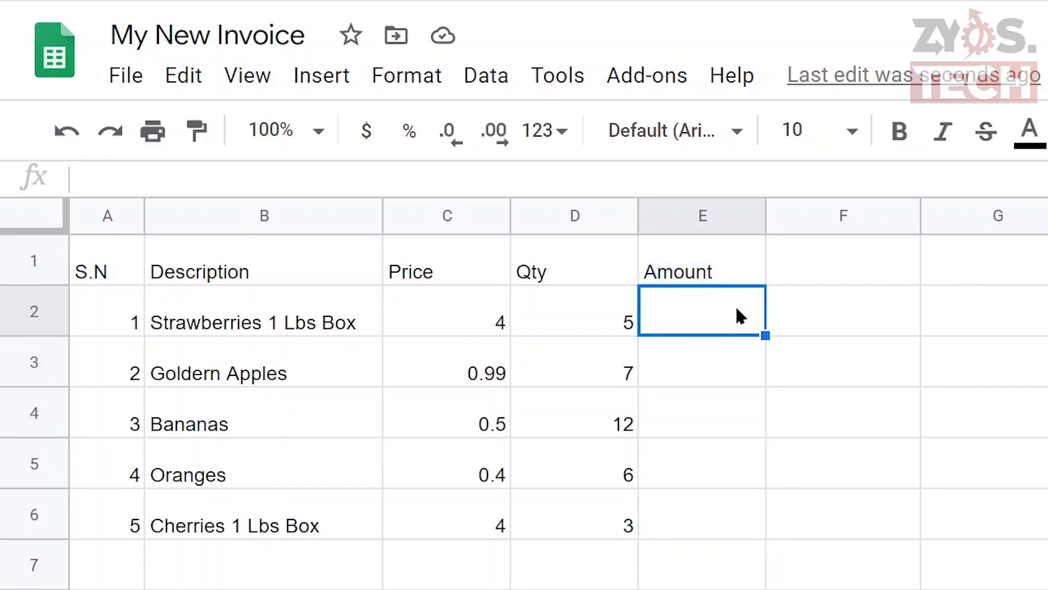
type("=")
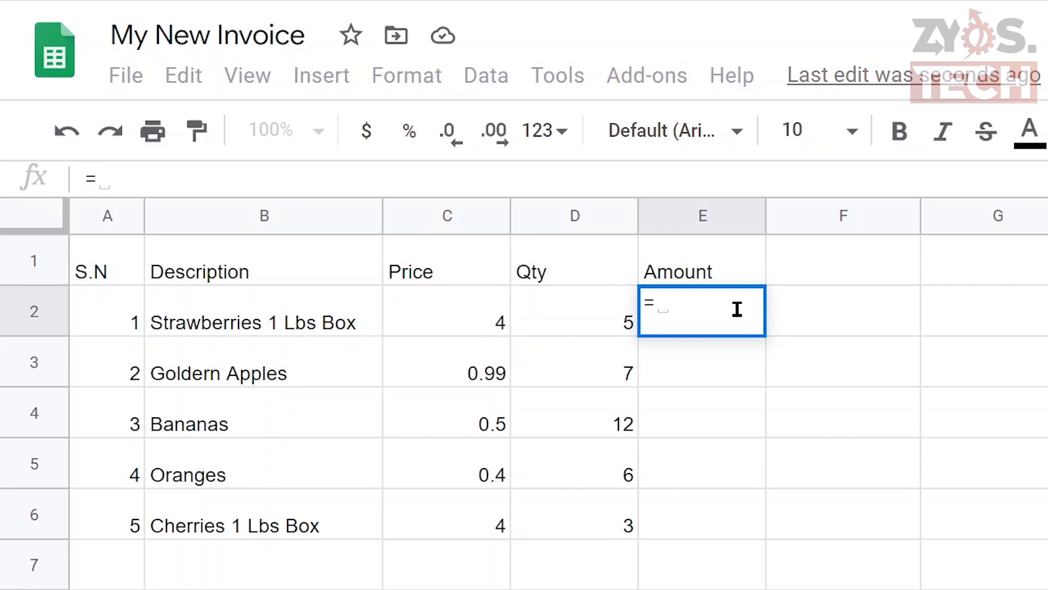
type("C")
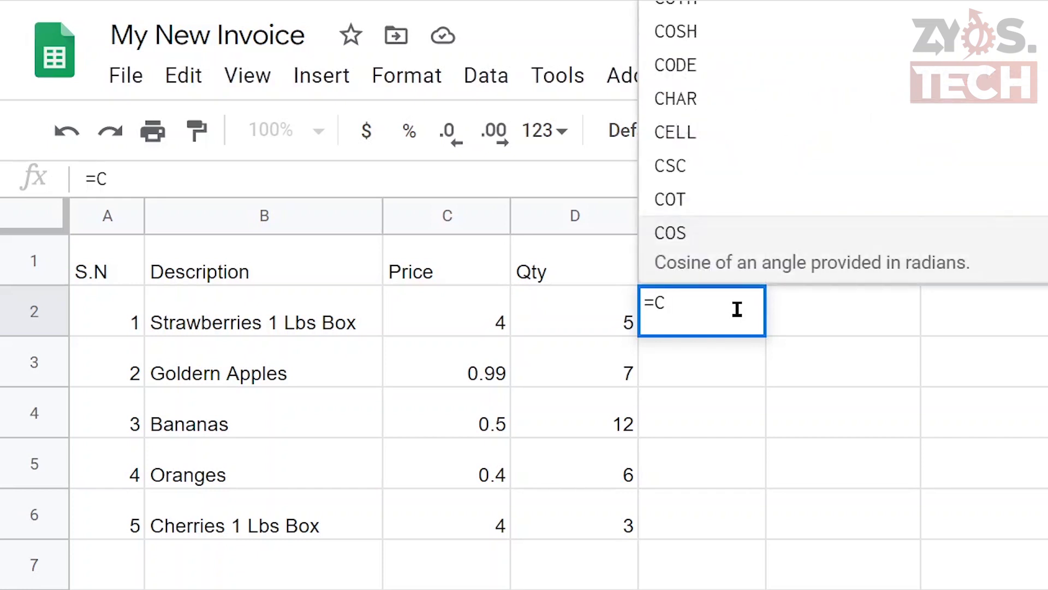
type("2")
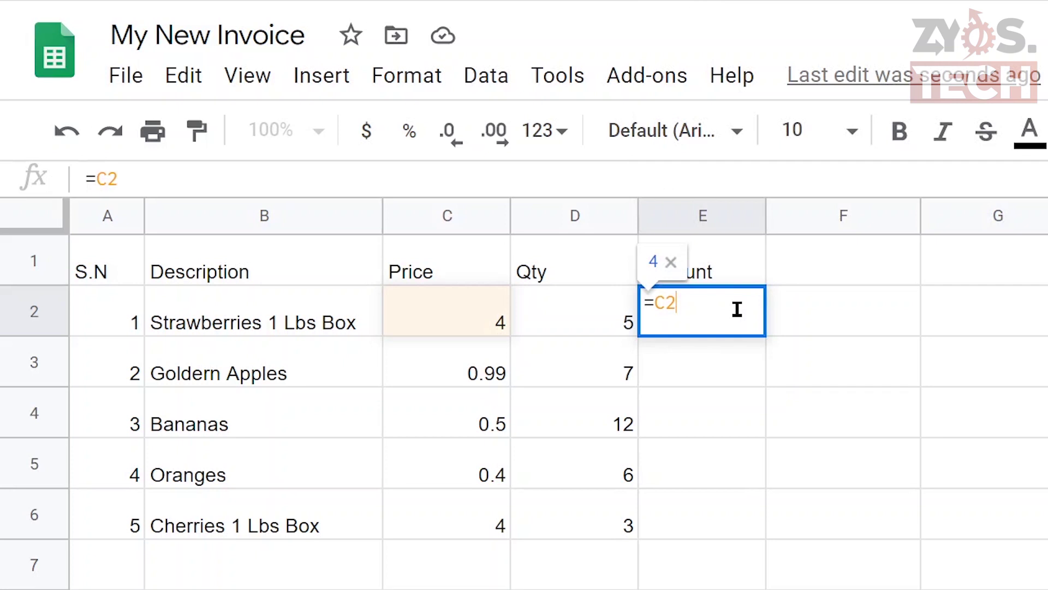
type("*")
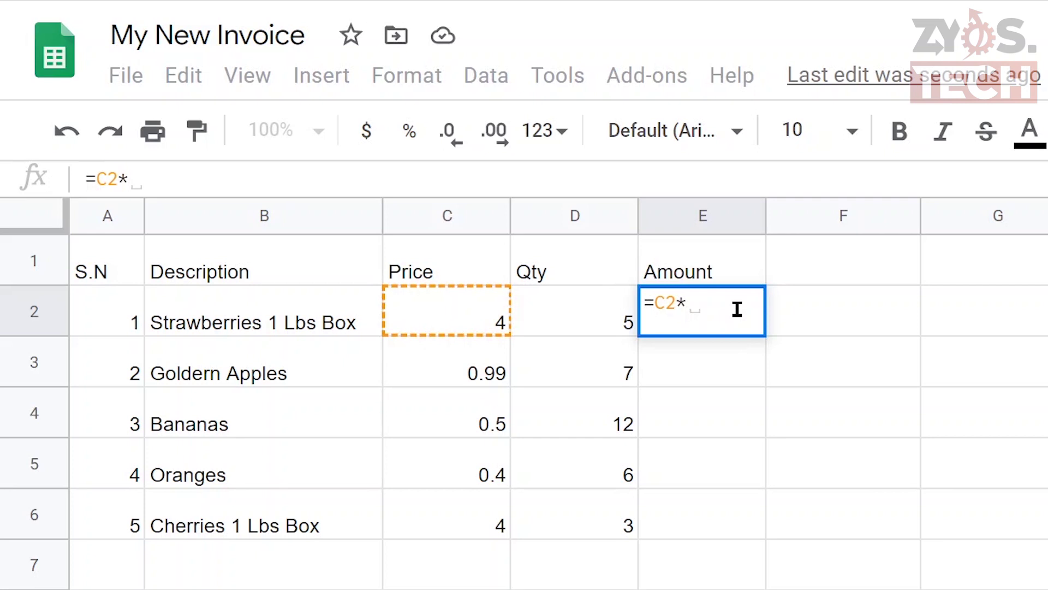
type("D")
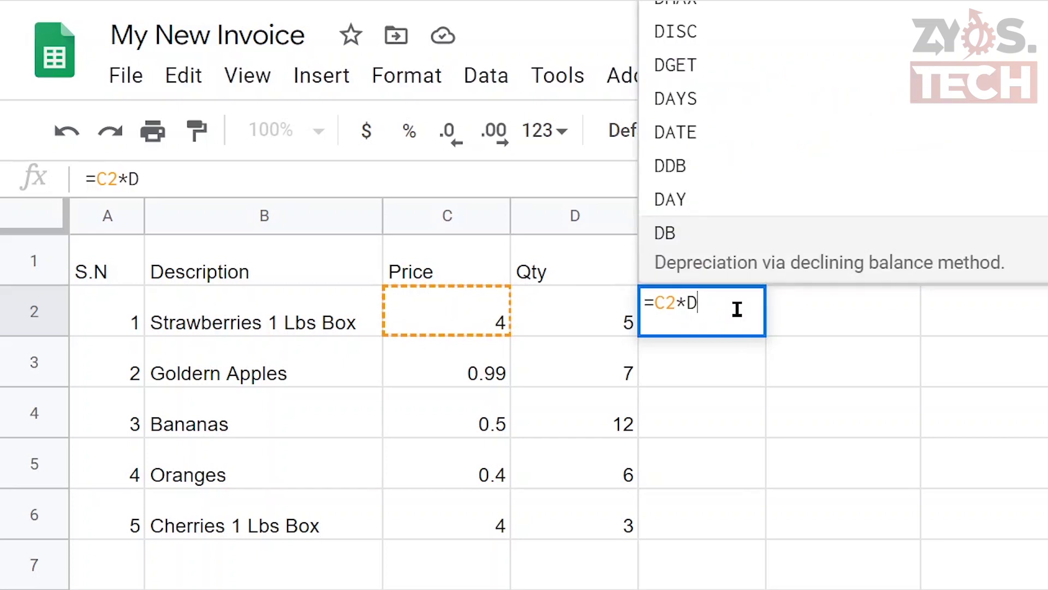
type("2")
key("Escape")
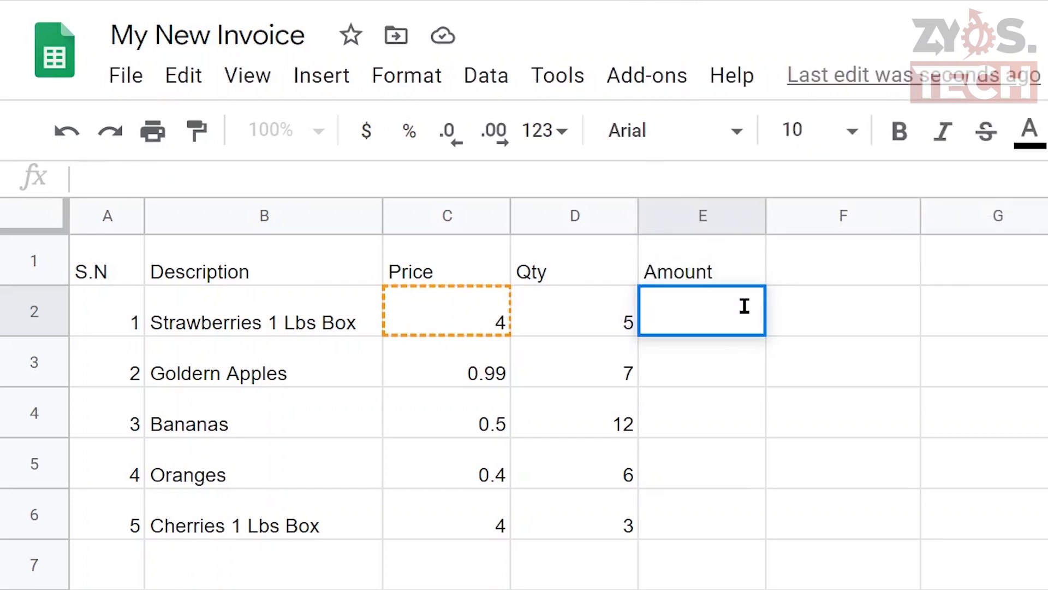
type("=")
left_click(488, 323)
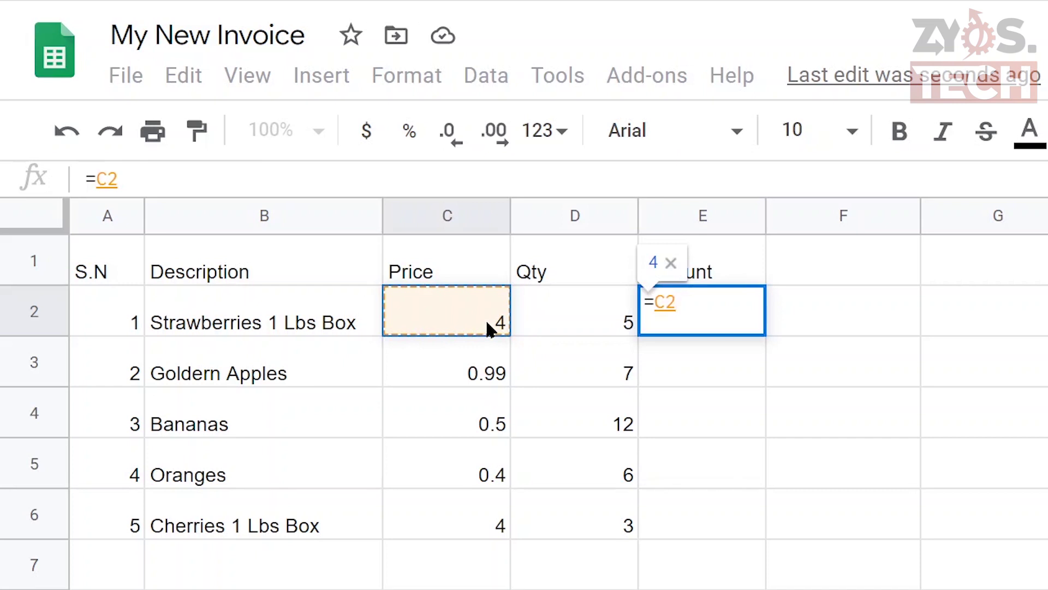
type("*")
left_click(568, 321)
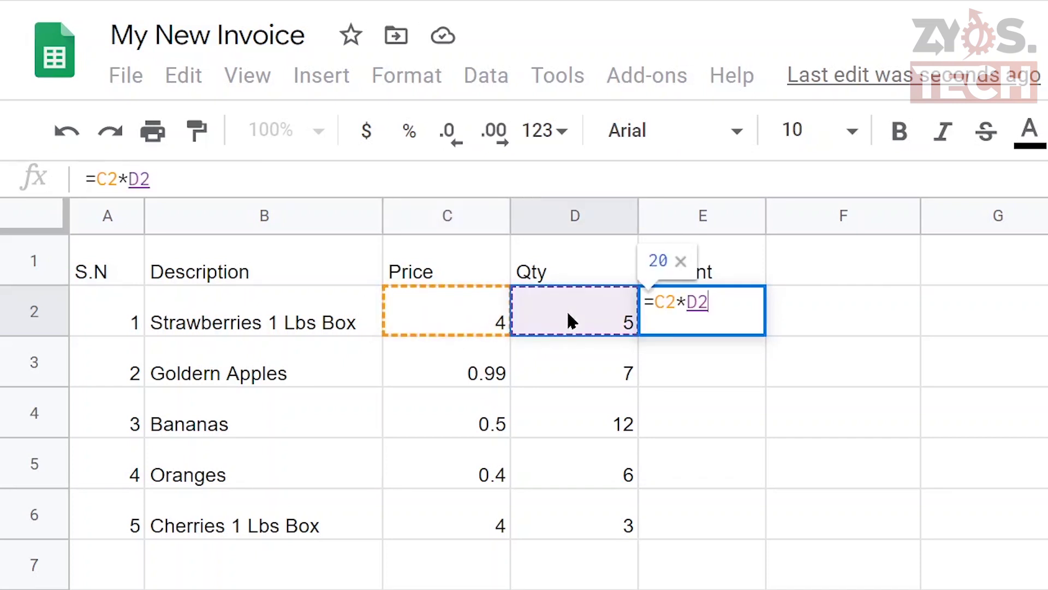
key("Return")
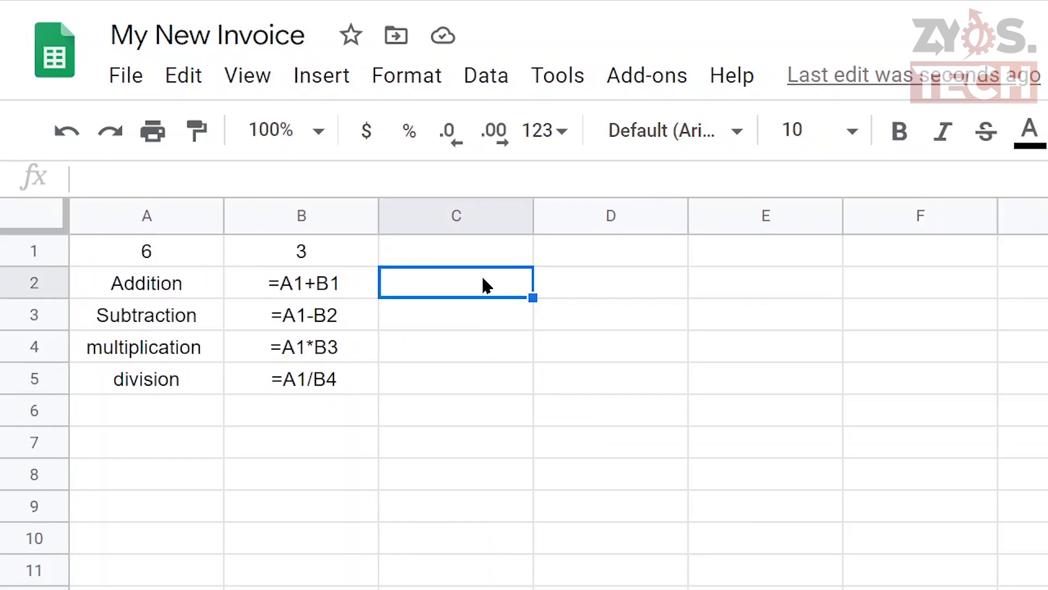
- Enter =A1+B1 in C2 and =A1-B1 in C3
type("=")
left_click(194, 244)
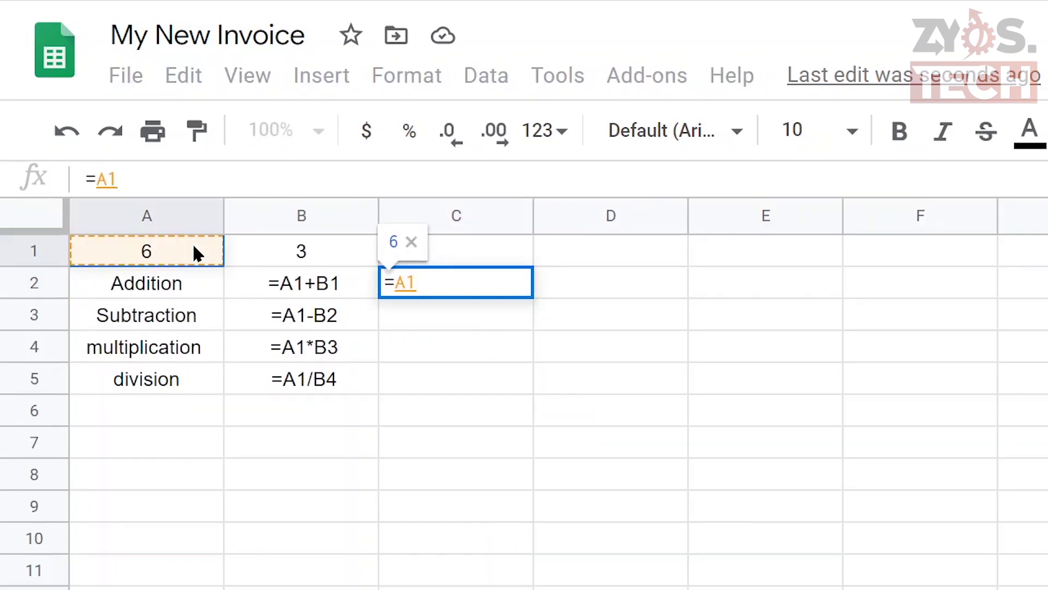
type("+")
left_click(300, 245)
key("Return")
type("=")
left_click(195, 248)
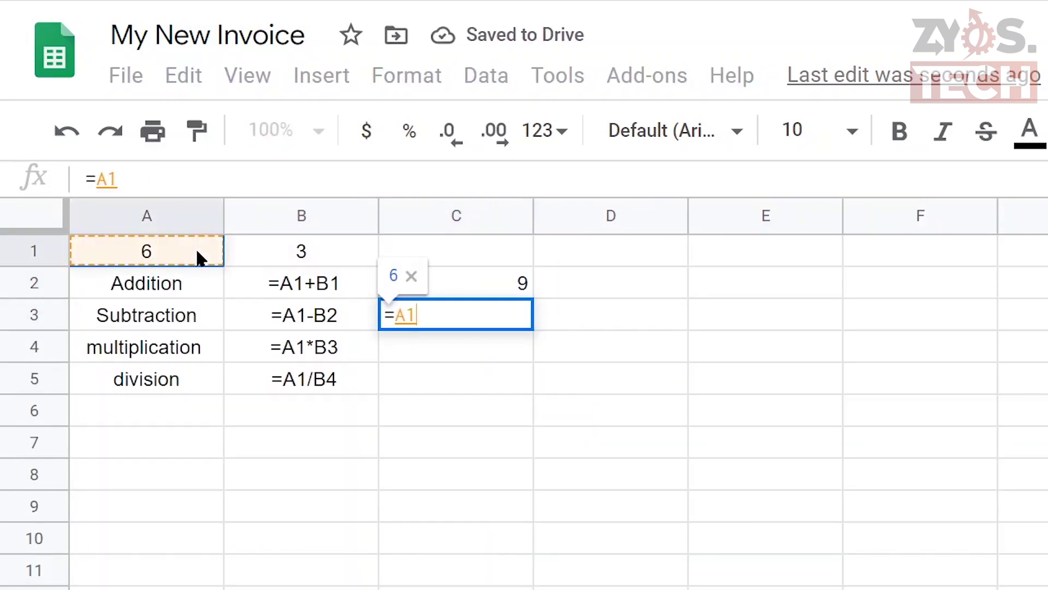
type("-")
left_click(264, 250)
key("Return")
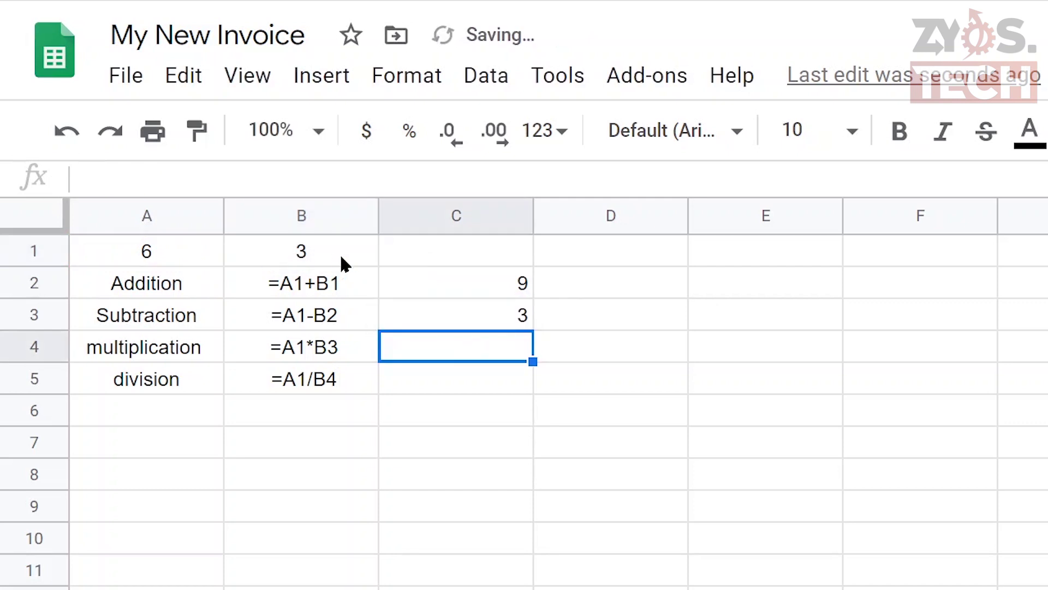
- Enter =A1*B1 in C4 and =A1/B1 in C5
type("=")
left_click(161, 261)
type("*")
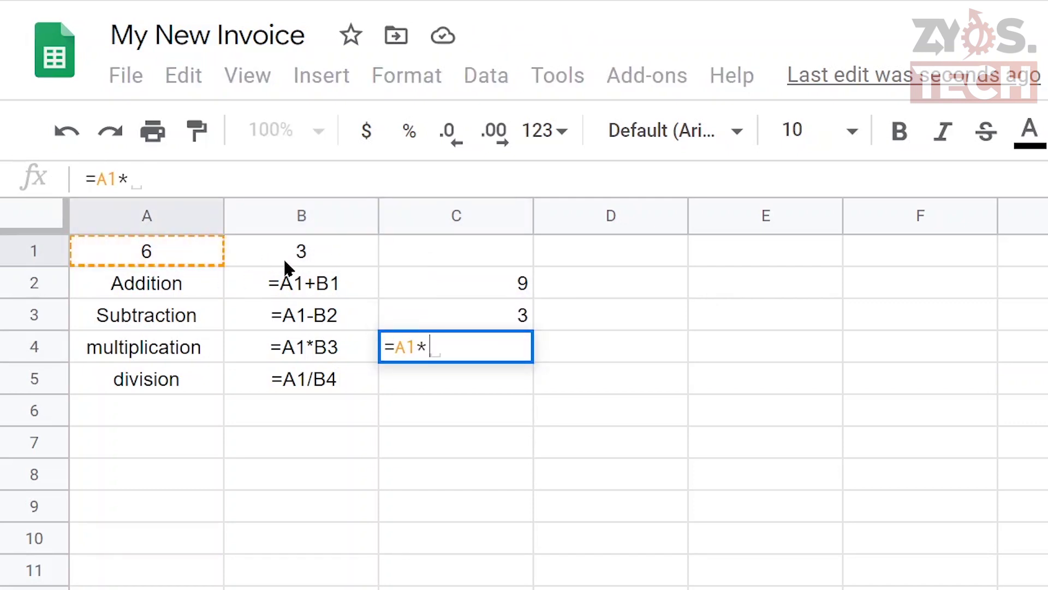
left_click(287, 266)
key("Return")
type("=")
left_click(160, 247)
type("/")
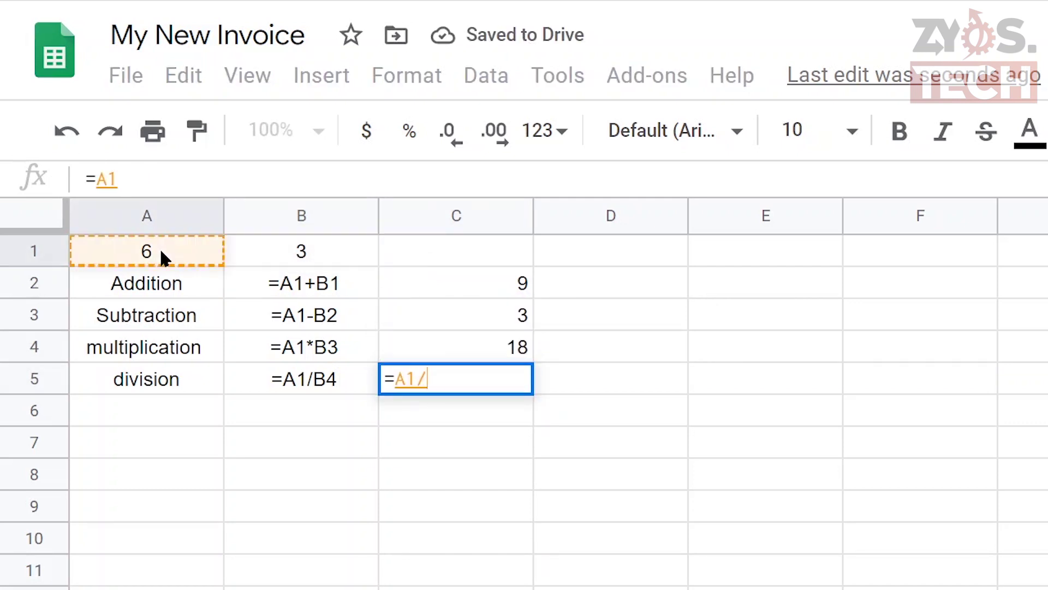
left_click(287, 240)
key("Return")
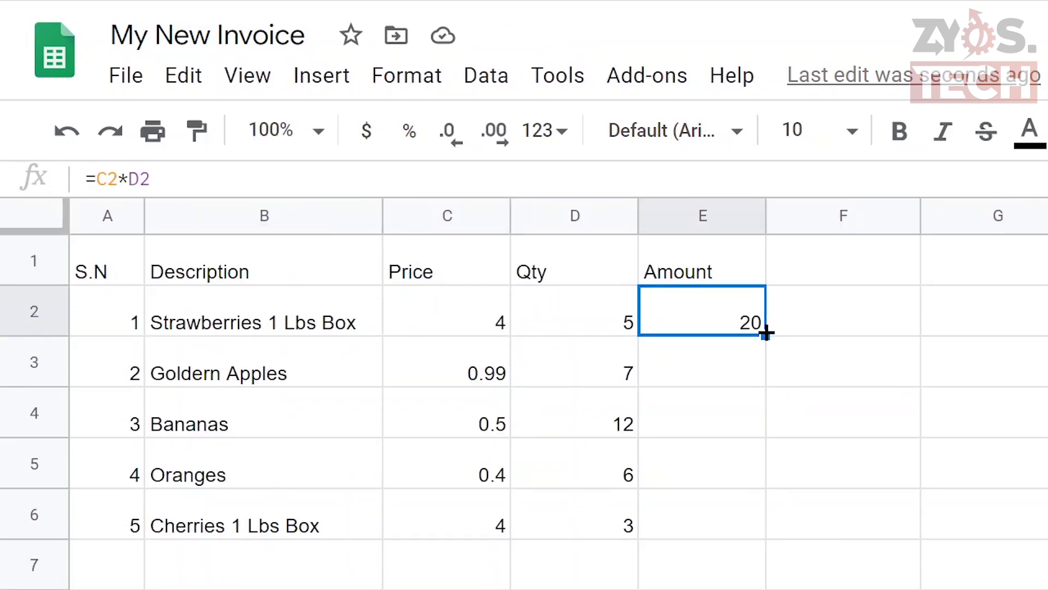
- Fill the Amount formula down to E6 and enter =SUM(E1:E6) in E7
left_click_drag(765, 332, 749, 525)
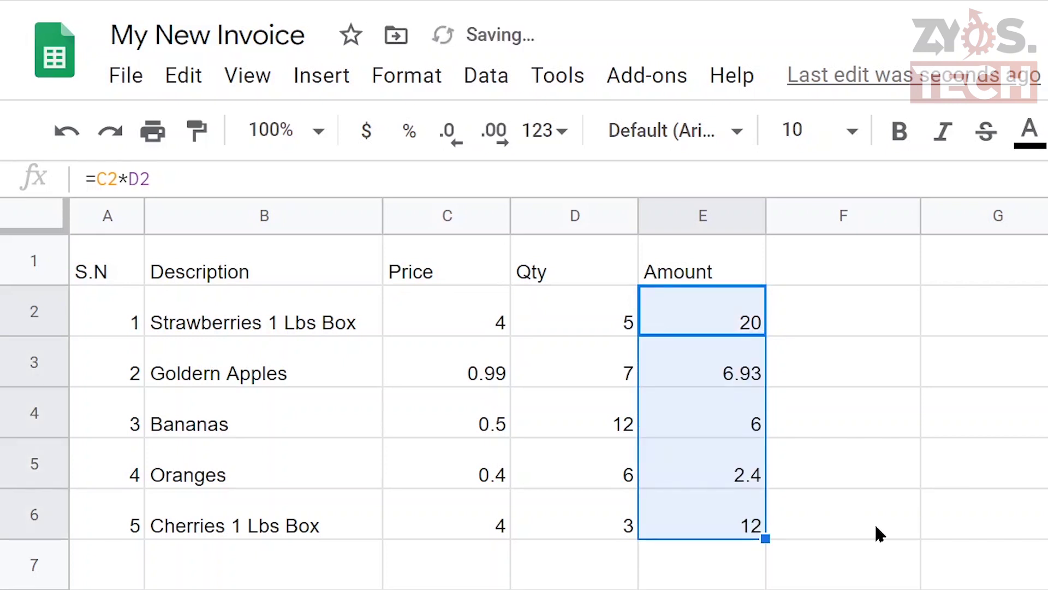
left_click(722, 560)
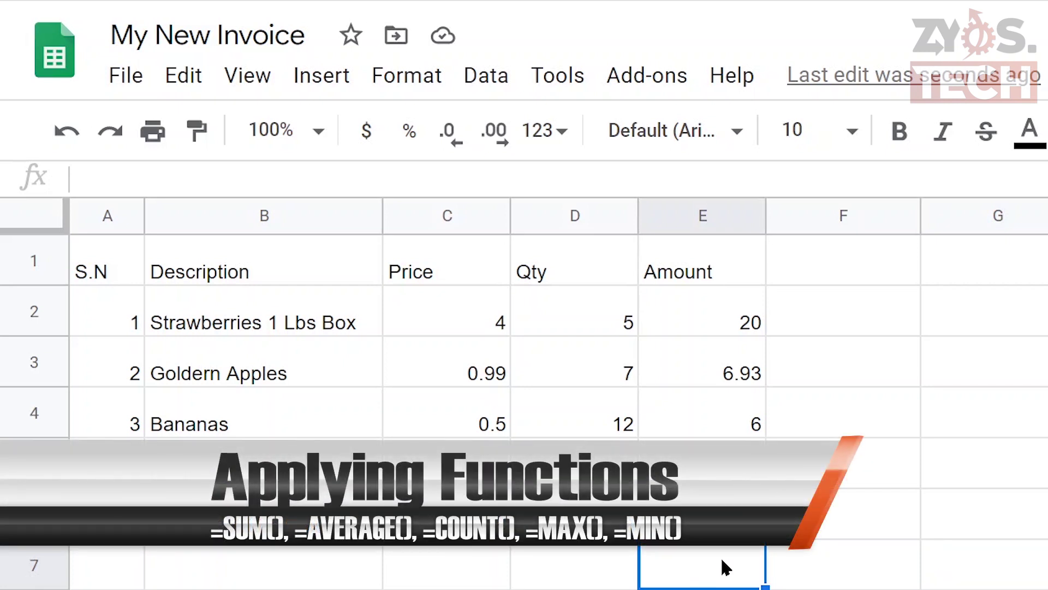
type("=")
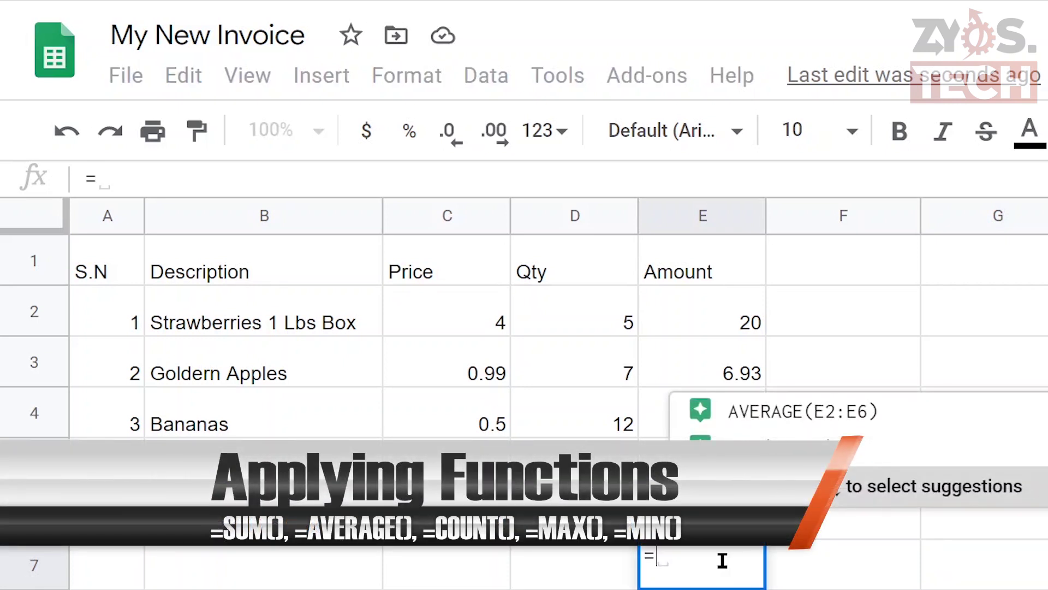
type("sum")
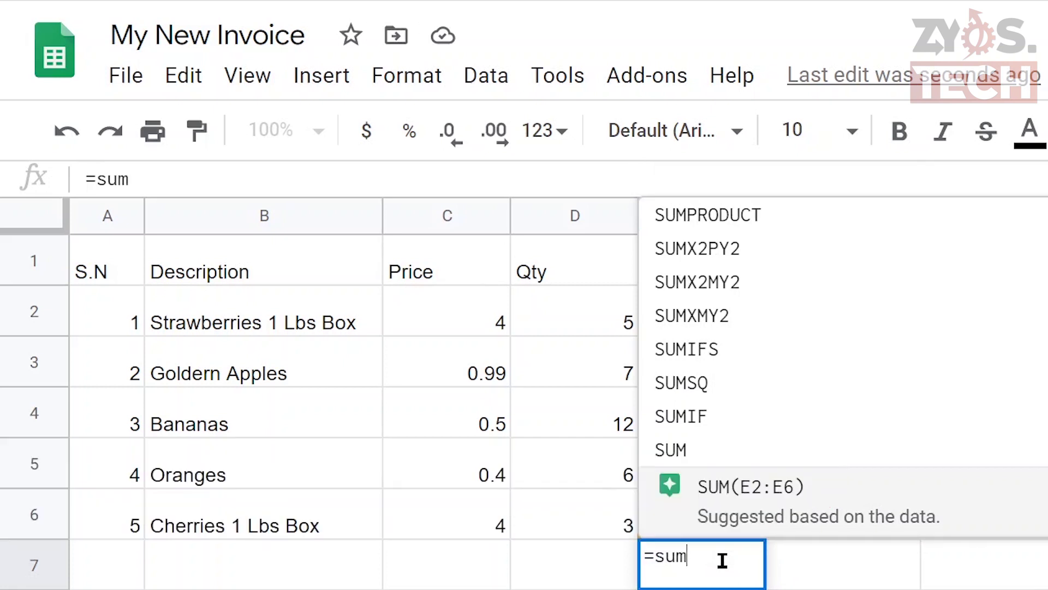
type("(")
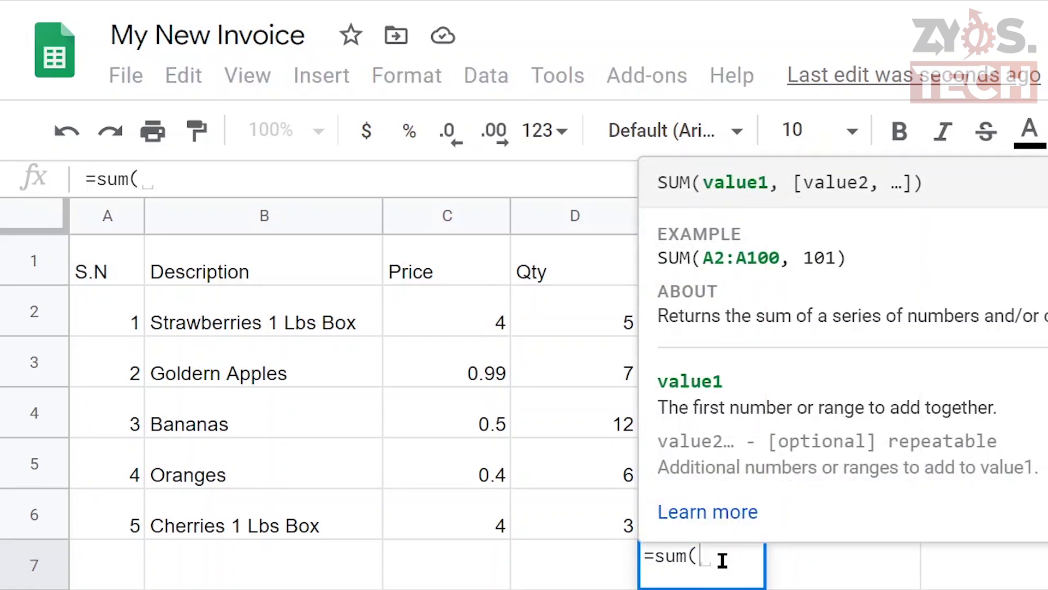
key("BackSpace")
key("BackSpace")
key("BackSpace")
key("BackSpace")
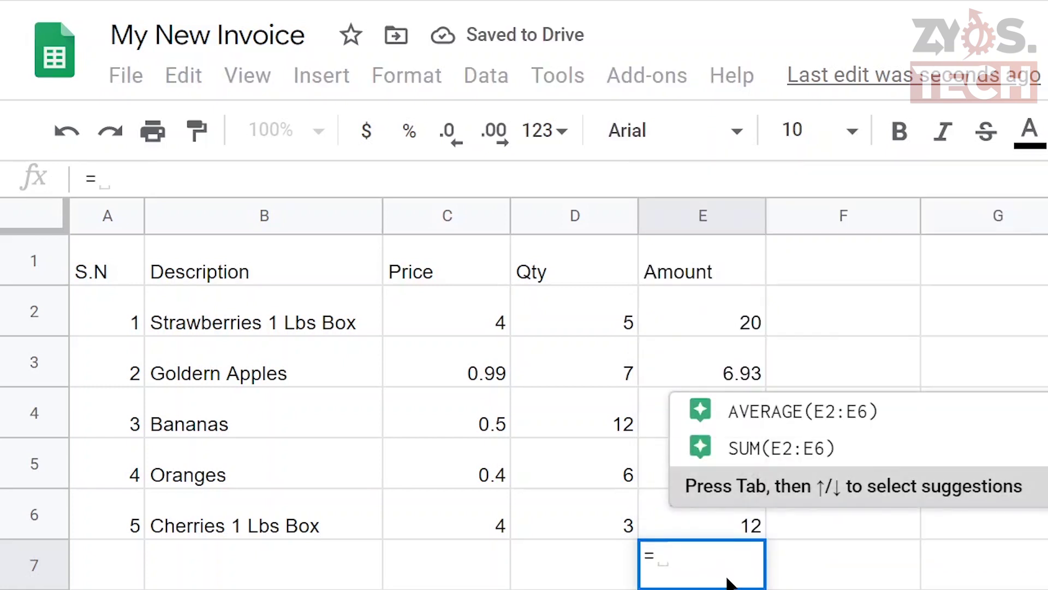
type("SUM(")
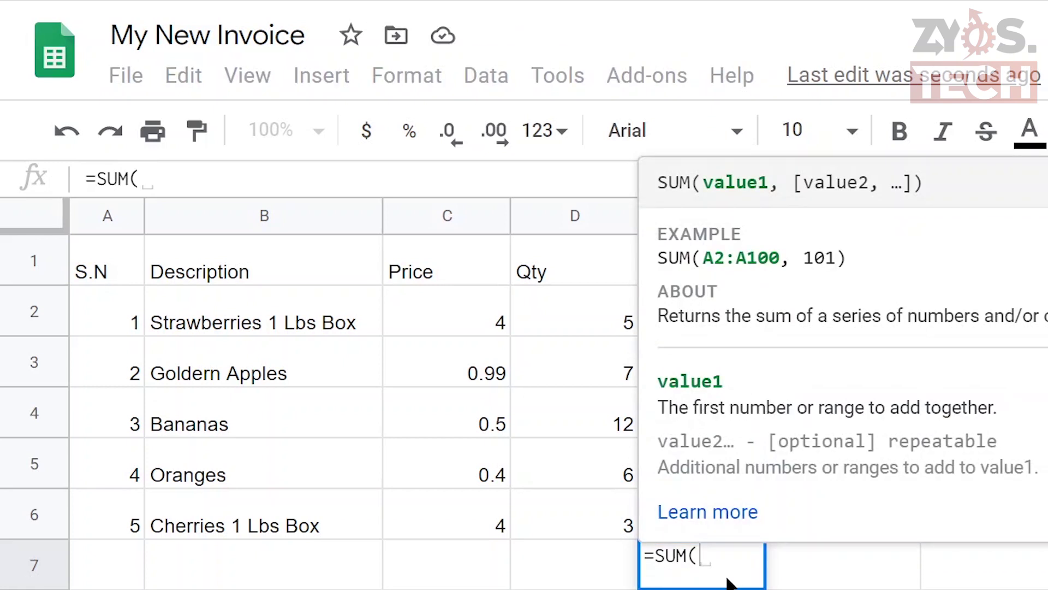
type("E1")
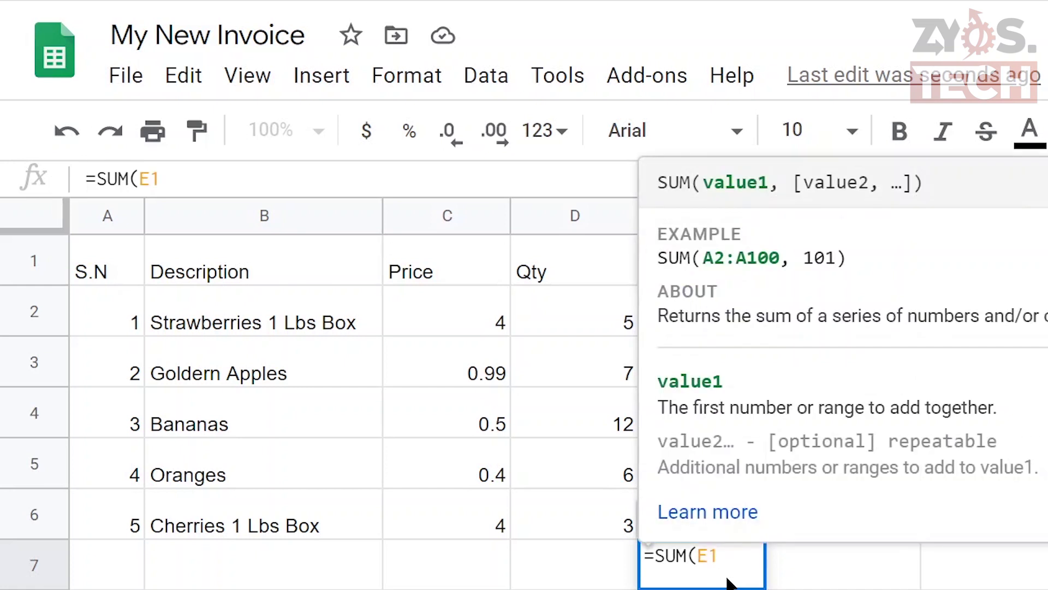
type(":E6)")
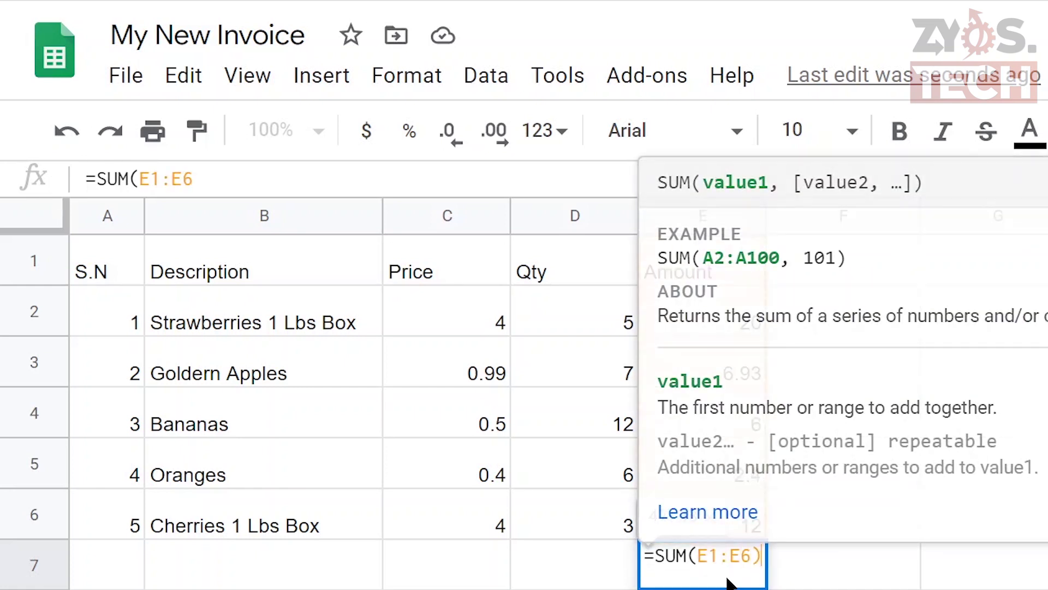
key("Return")
left_click(818, 88)
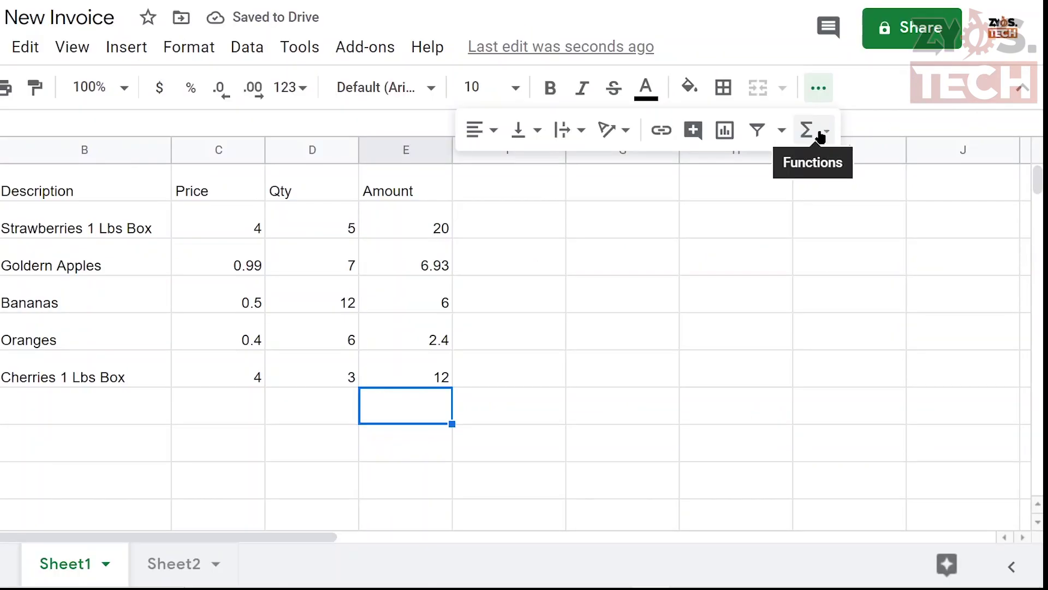
- Insert a SUM of E2:E6 from the Functions menu
left_click(807, 131)
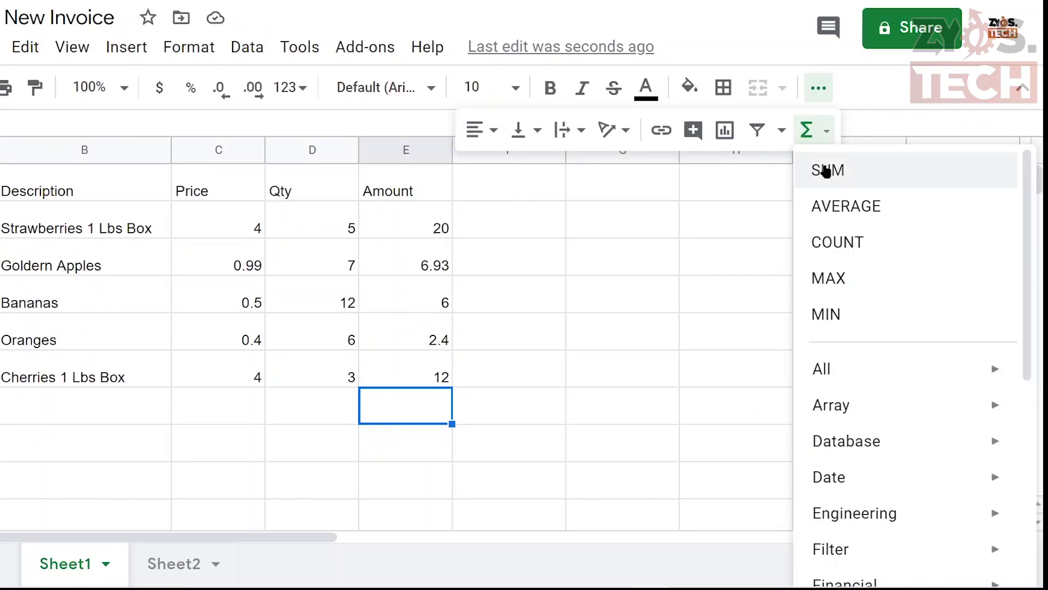
left_click(823, 169)
left_click_drag(404, 221, 423, 369)
key("Return")
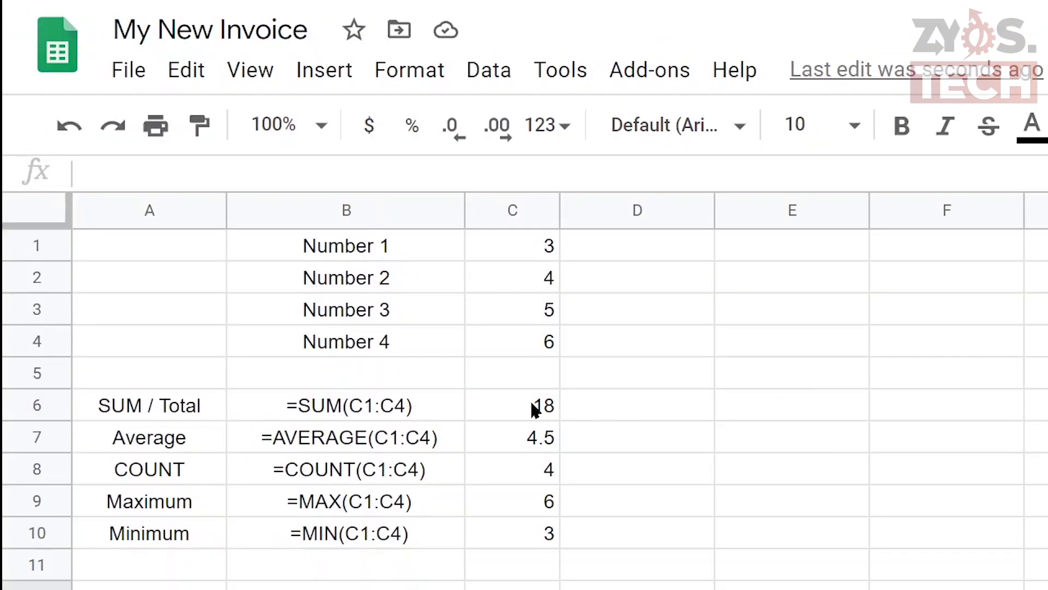
- Inspect the SUM, AVERAGE, COUNT, MAX and MIN example formulas in C6–C10
double_click(530, 403)
double_click(538, 436)
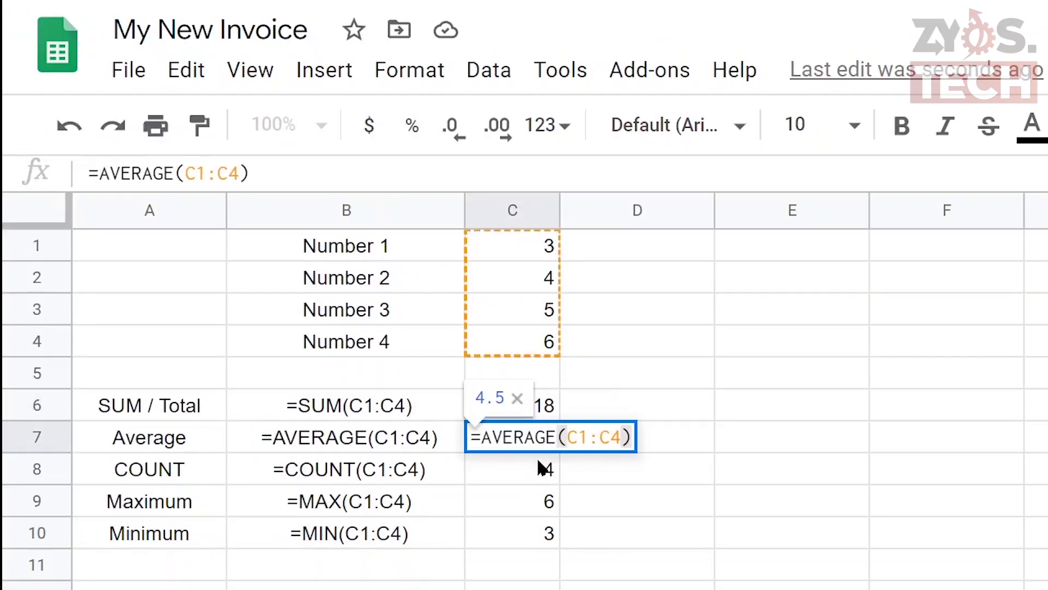
double_click(539, 463)
double_click(535, 499)
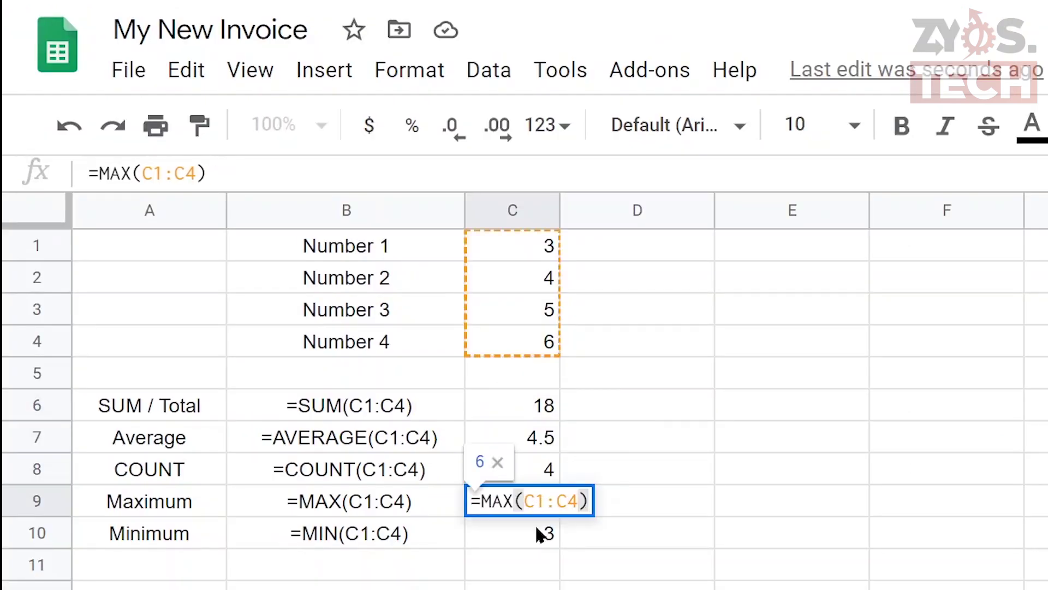
double_click(536, 531)
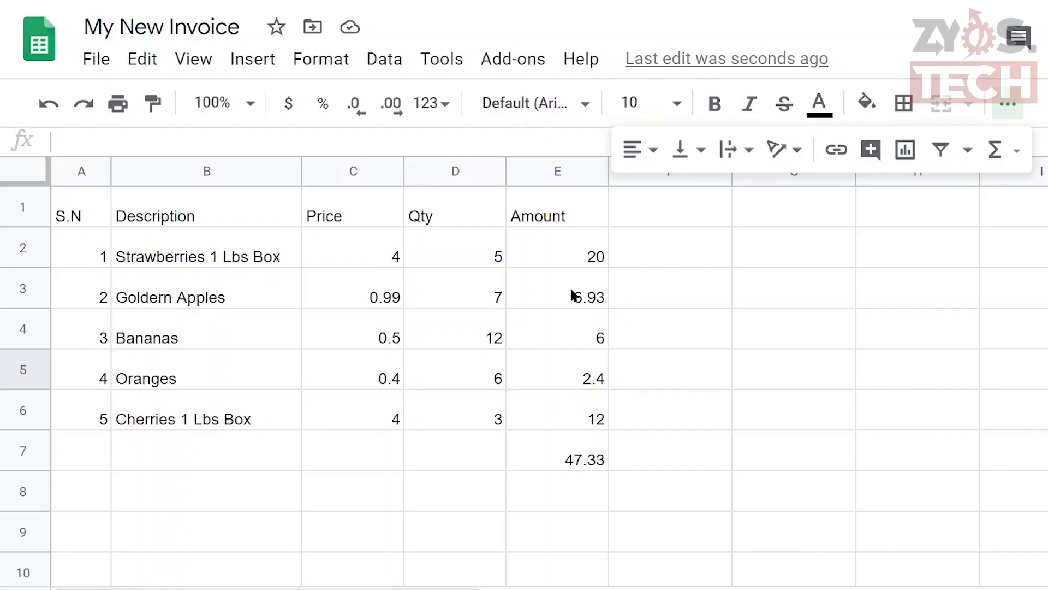
- Set the whole sheet to the Georgia font at size 12
left_click(31, 162)
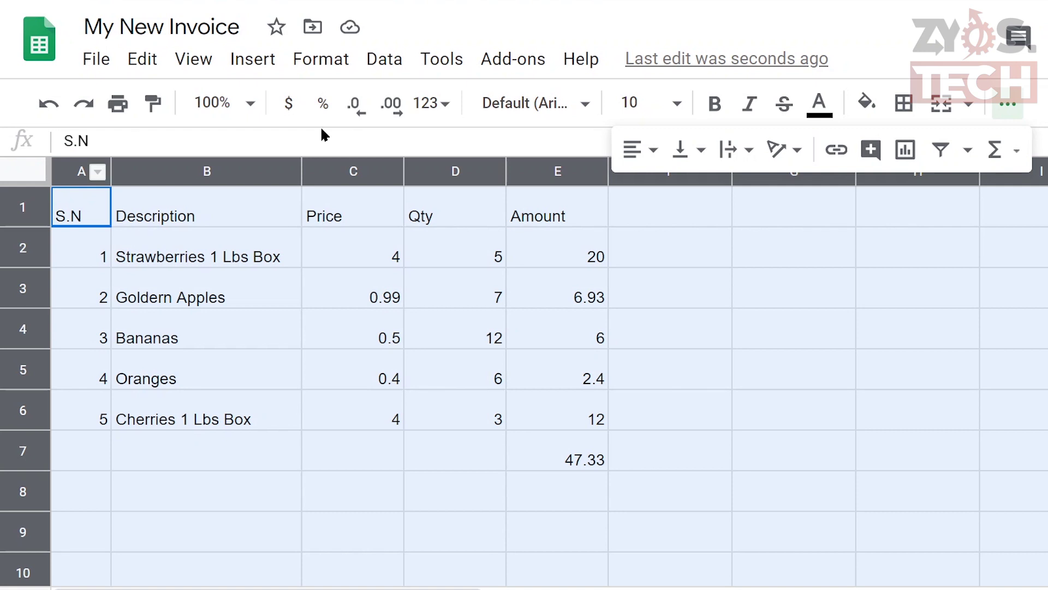
left_click(590, 107)
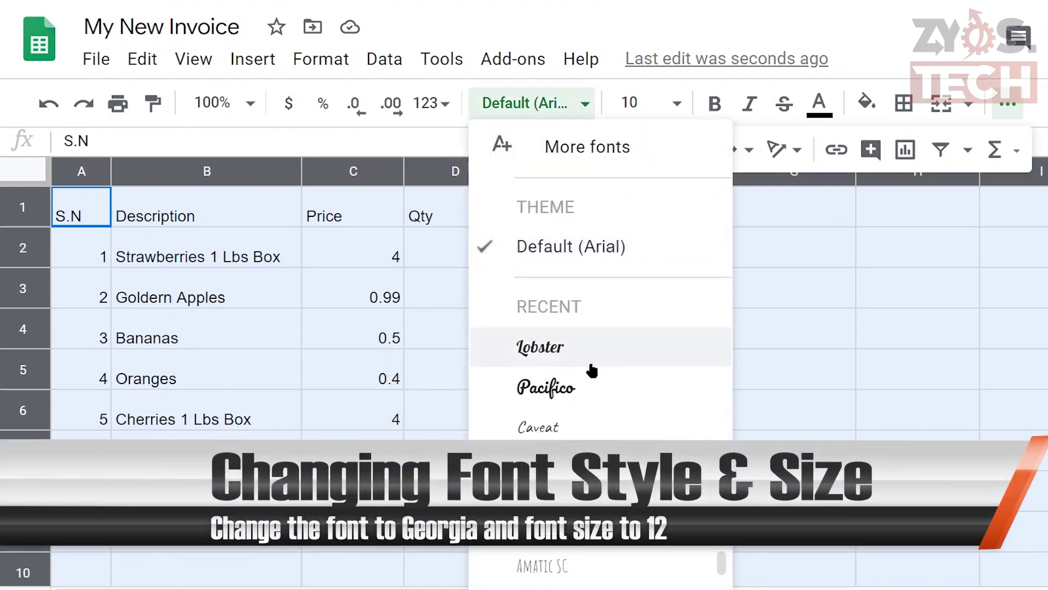
left_click(540, 467)
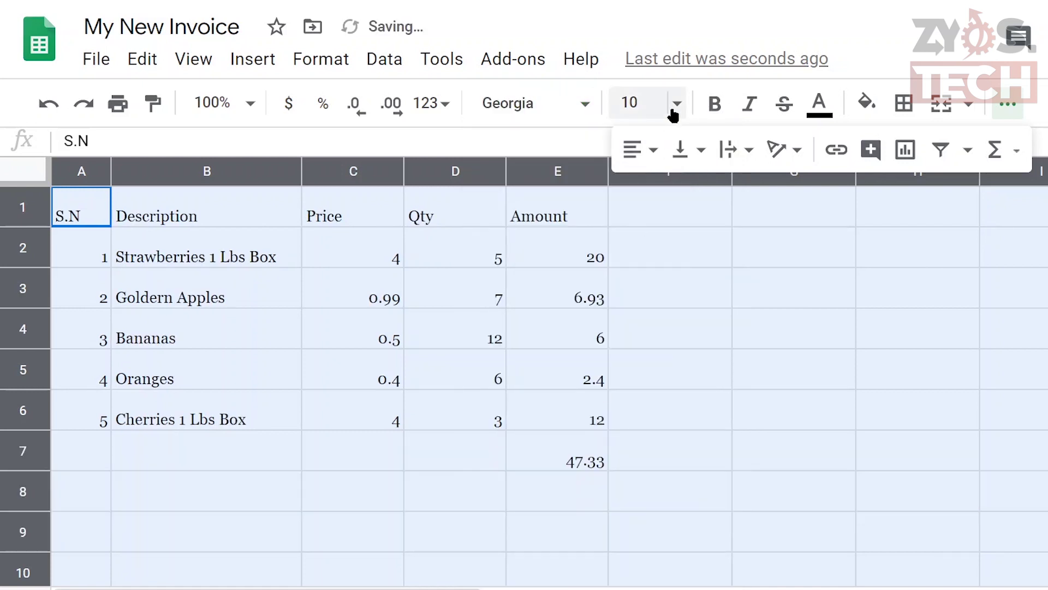
left_click(677, 103)
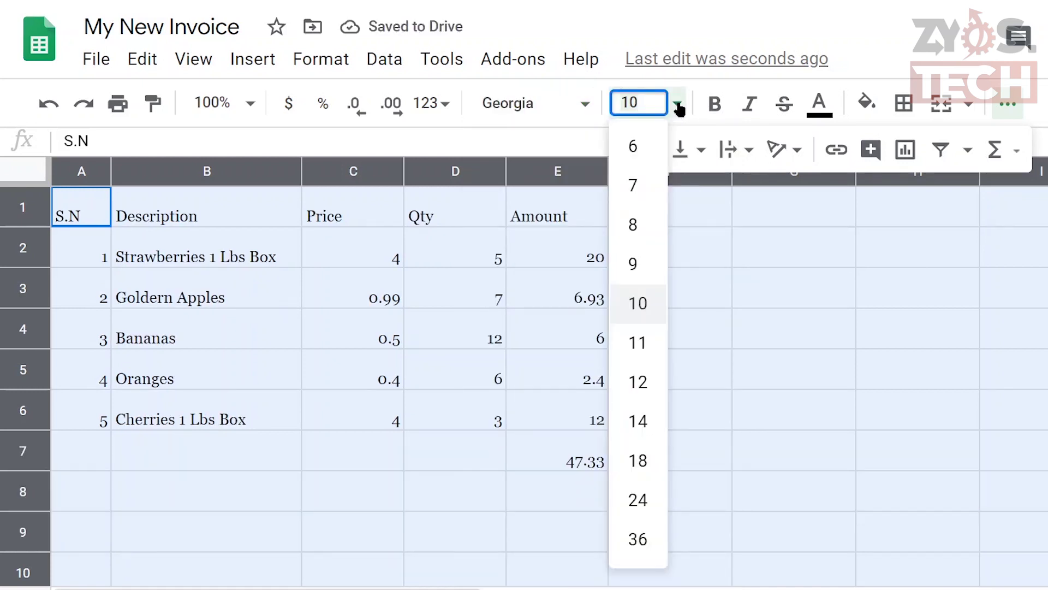
left_click(634, 382)
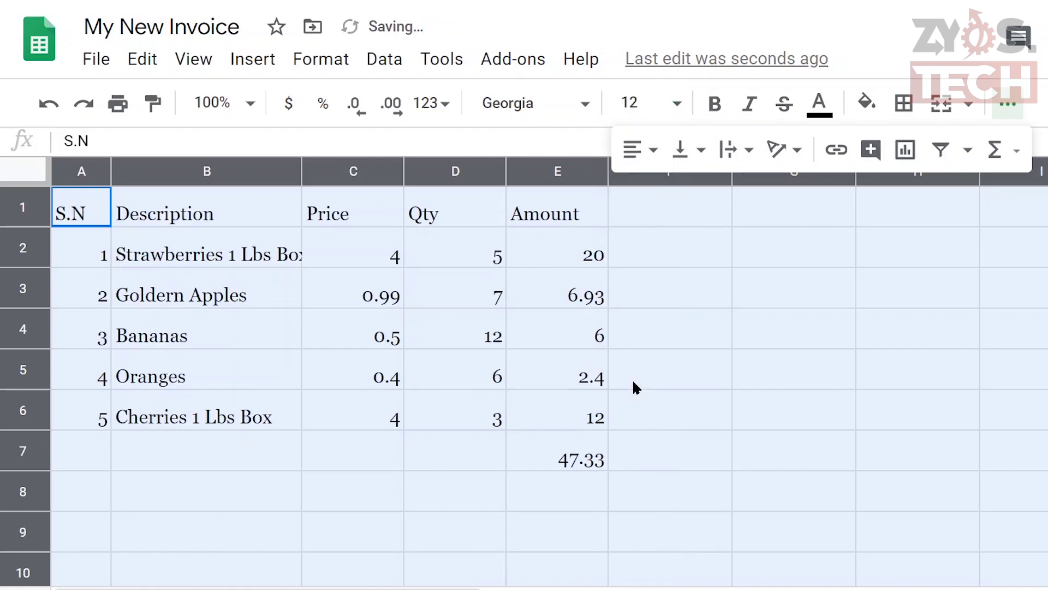
key("Right")
left_click(924, 468)
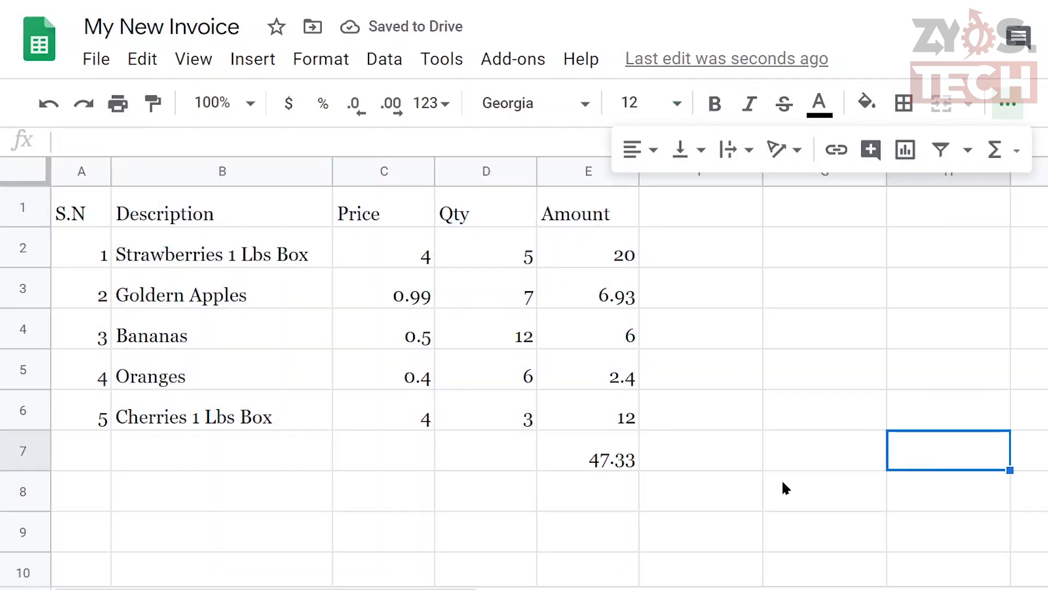
key("Down")
key("Down")
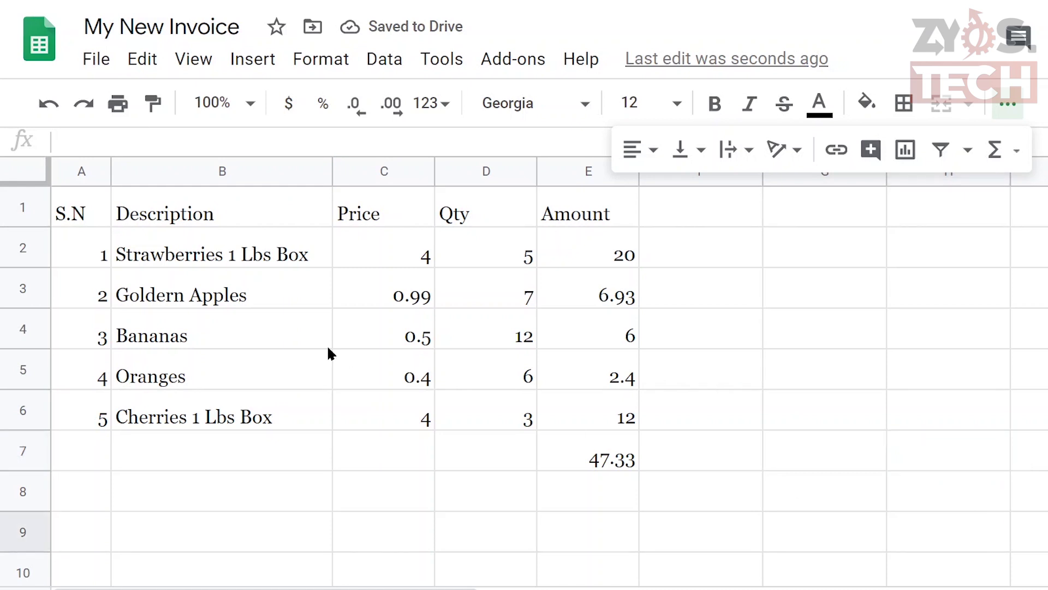
- Insert a single row above the header and undo it, twice
left_click(42, 213)
right_click(32, 208)
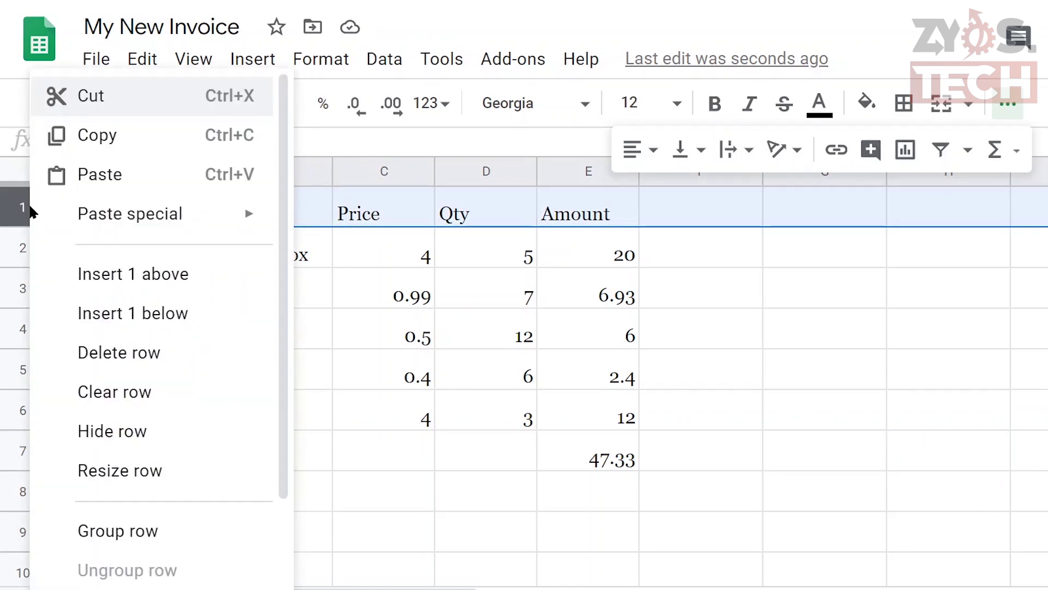
left_click(96, 275)
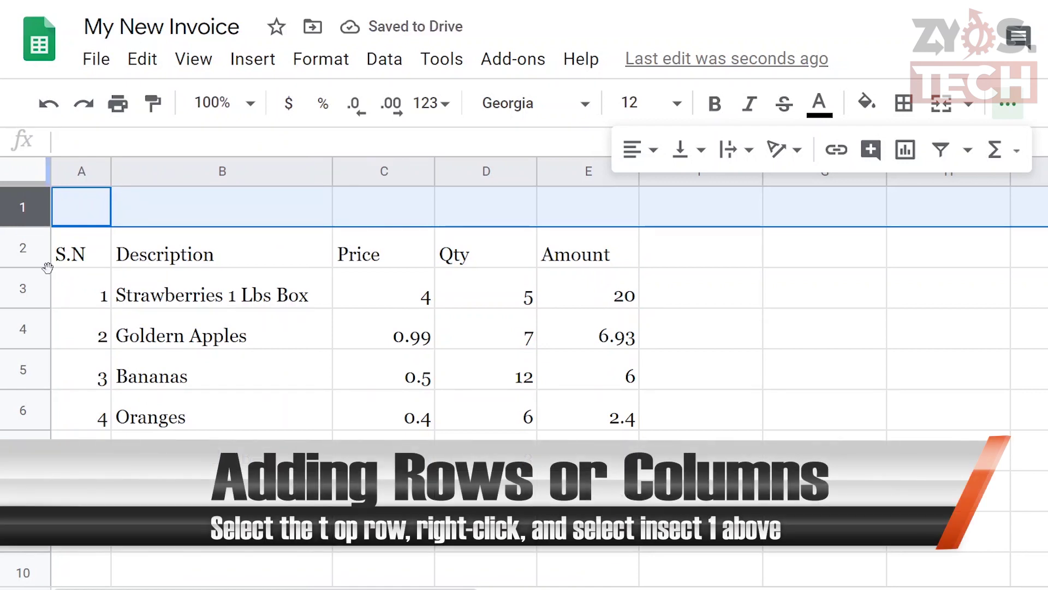
key("ctrl+z")
right_click(28, 206)
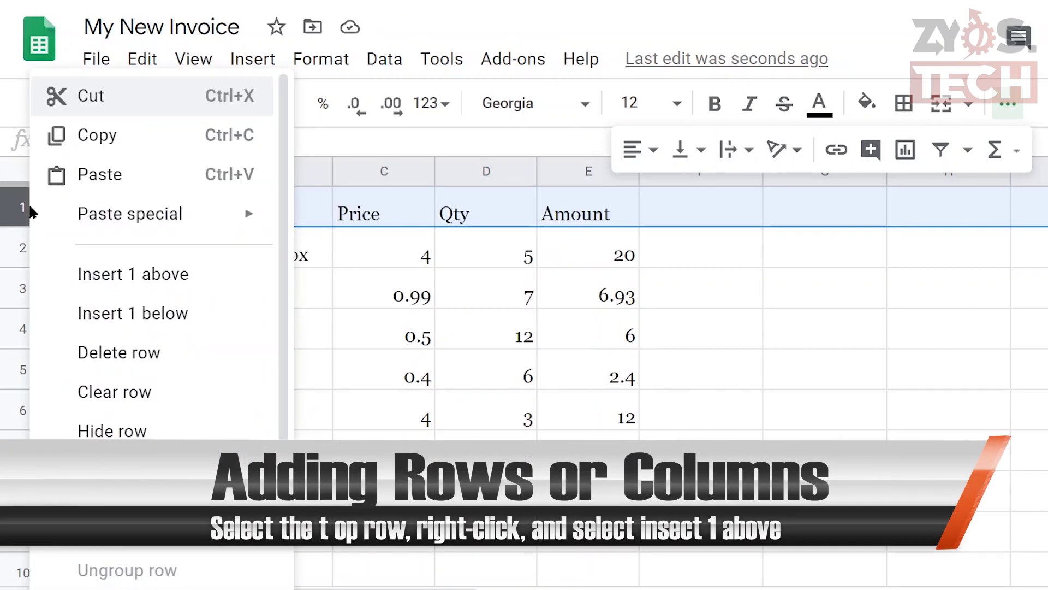
left_click(99, 277)
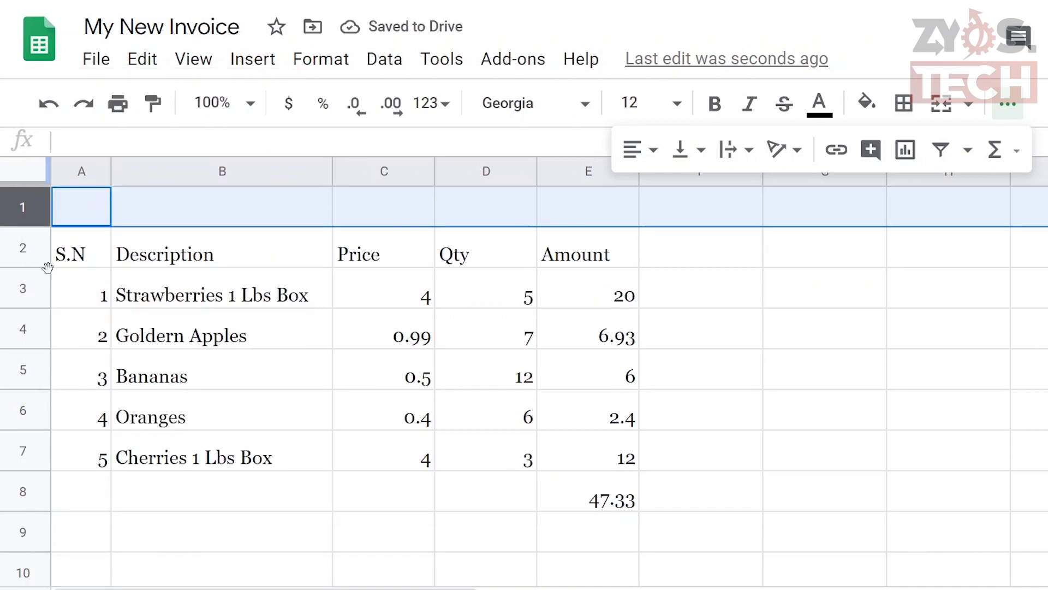
key("ctrl+z")
- Insert two blank rows above rows 1–2
left_click_drag(31, 253, 33, 225)
right_click(32, 225)
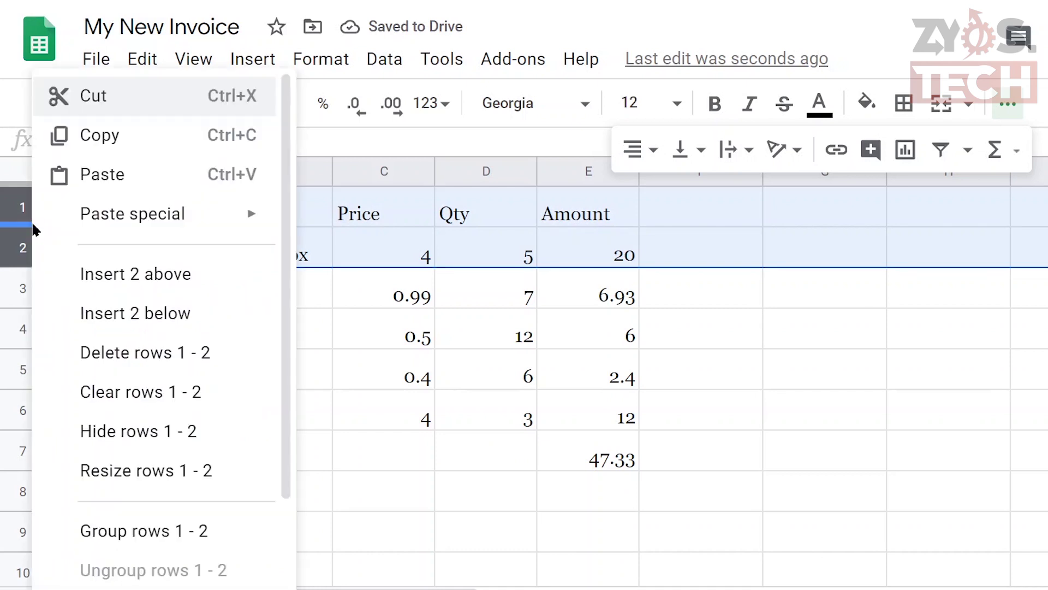
left_click(72, 281)
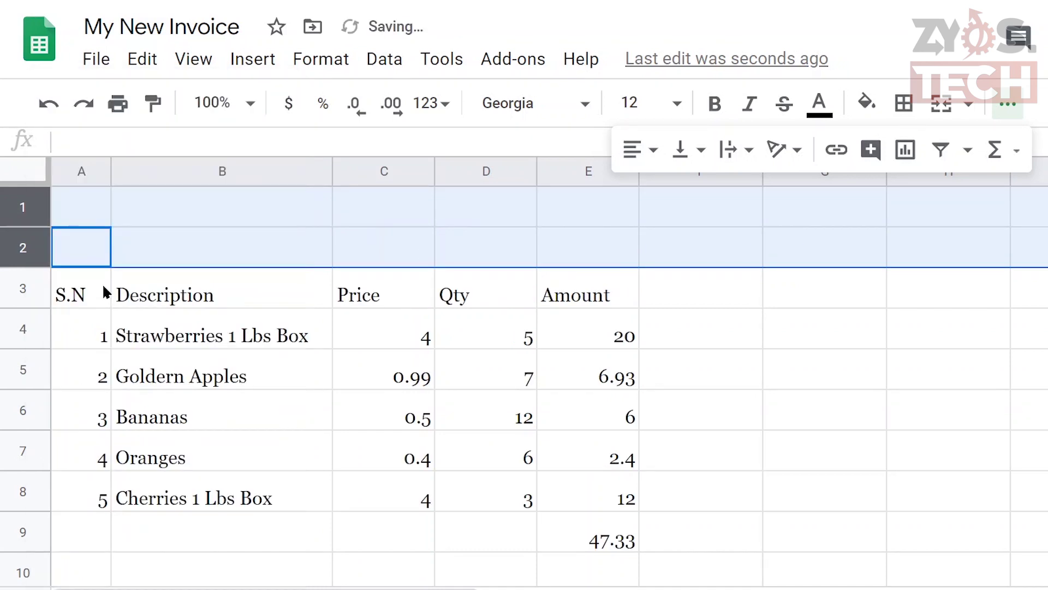
left_click(1038, 468)
- Enter 'ABC Organic Store' in A1 at size 18 and widen column A
left_click(98, 202)
type("ABC Organic")
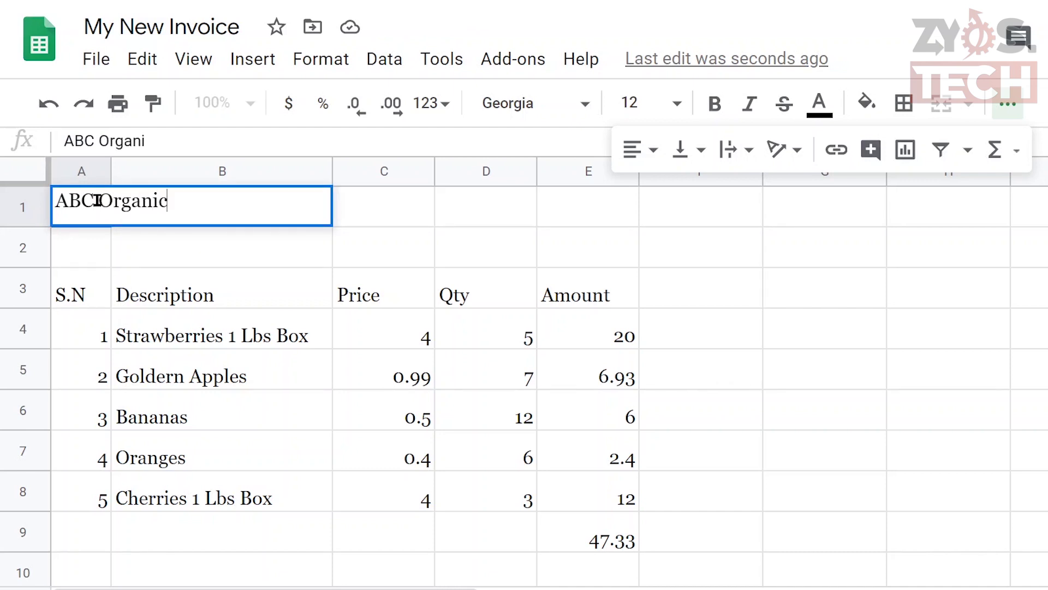
type(" Store")
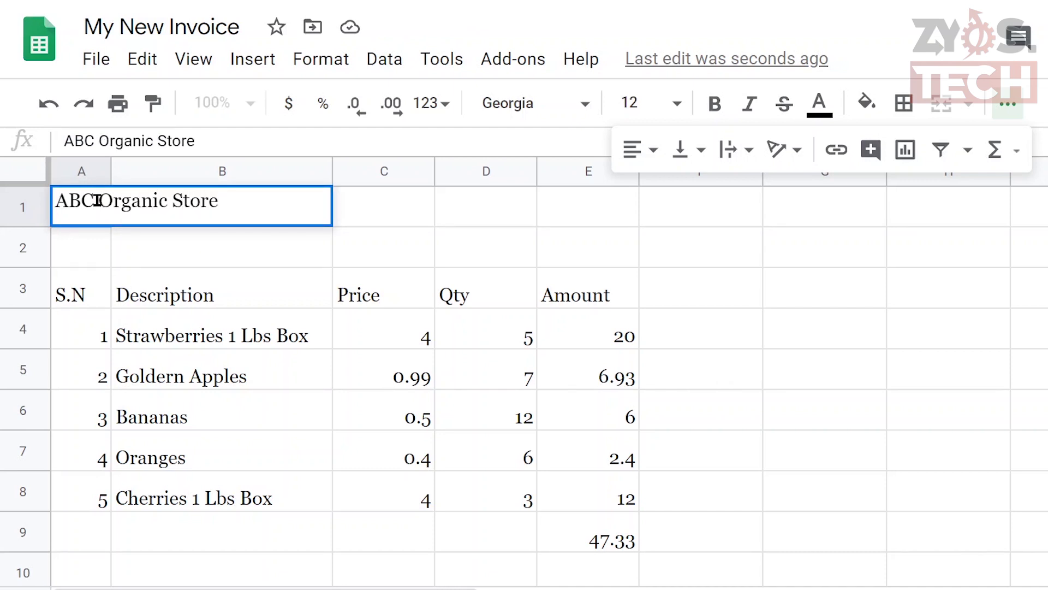
left_click(382, 217)
left_click(175, 216)
left_click(678, 102)
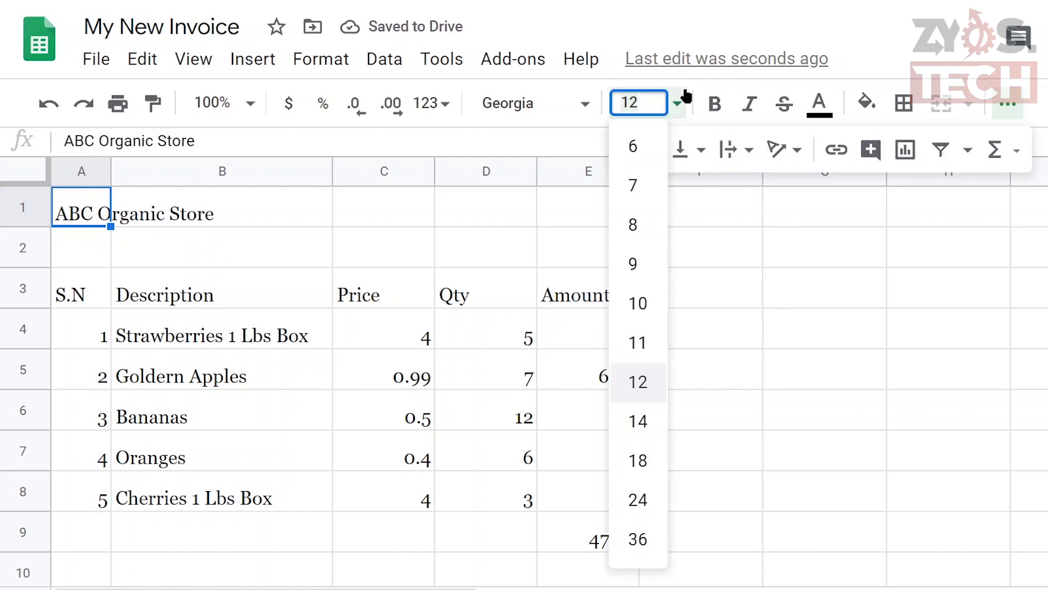
left_click(644, 453)
left_click_drag(86, 207, 566, 199)
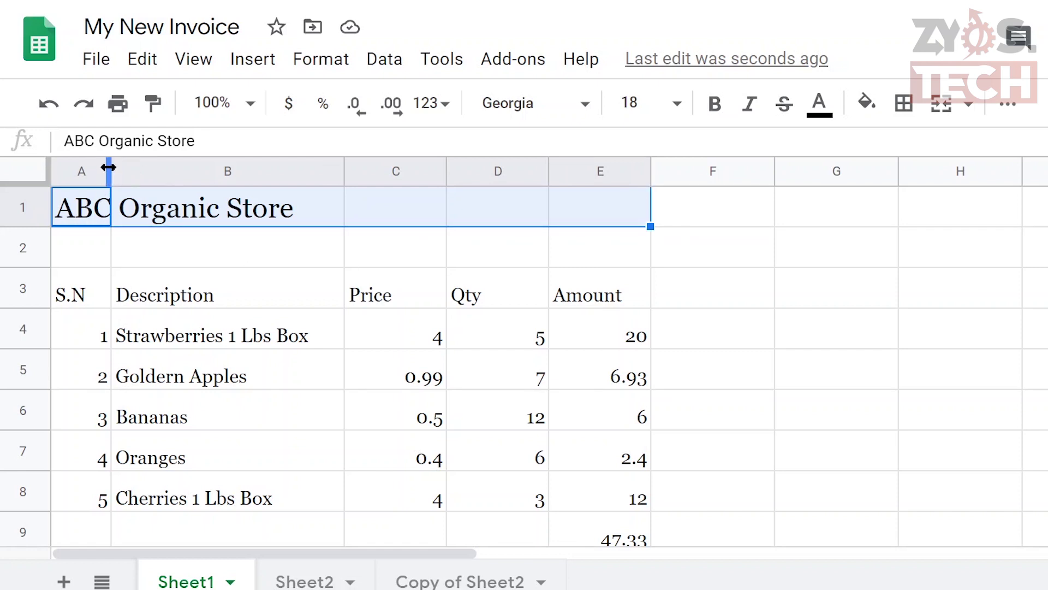
left_click_drag(110, 171, 376, 171)
- Restore column A's width and merge A1:E1 into one title cell
left_click(73, 295)
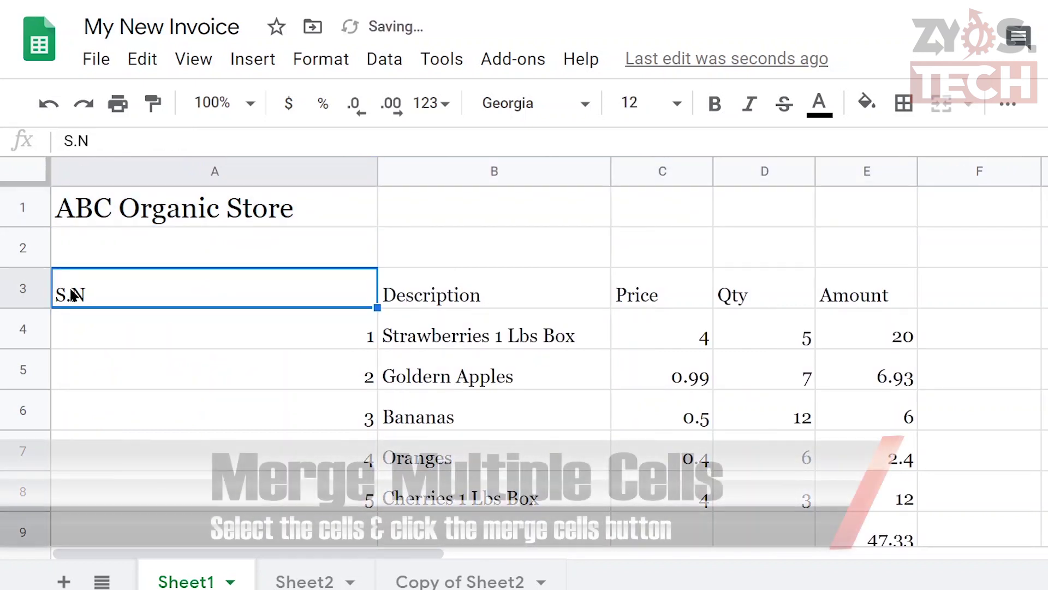
left_click_drag(377, 162, 377, 162)
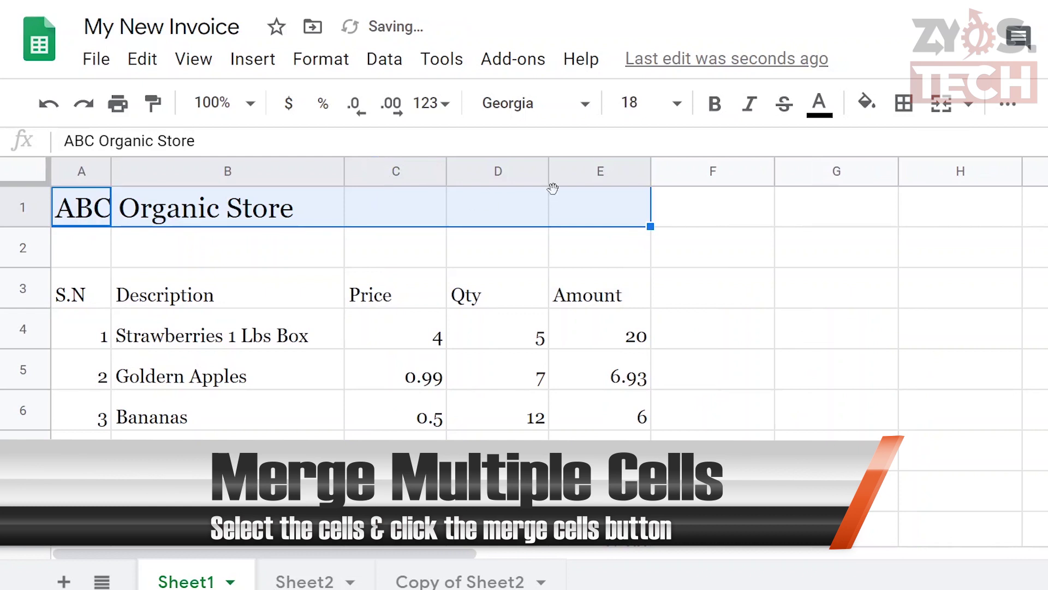
left_click(941, 104)
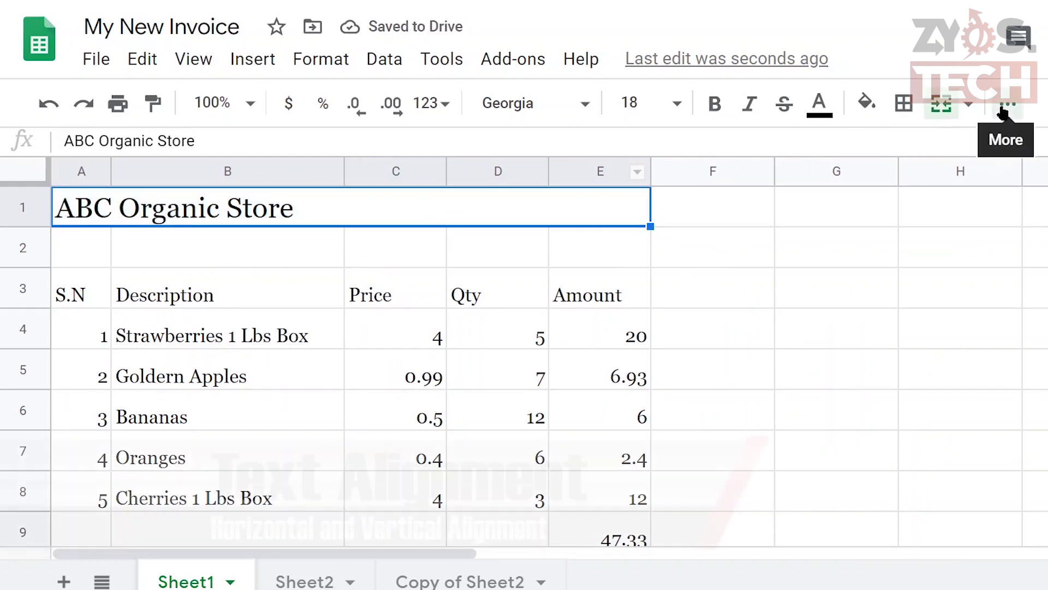
- Center the title horizontally and align it to the top
left_click(1007, 106)
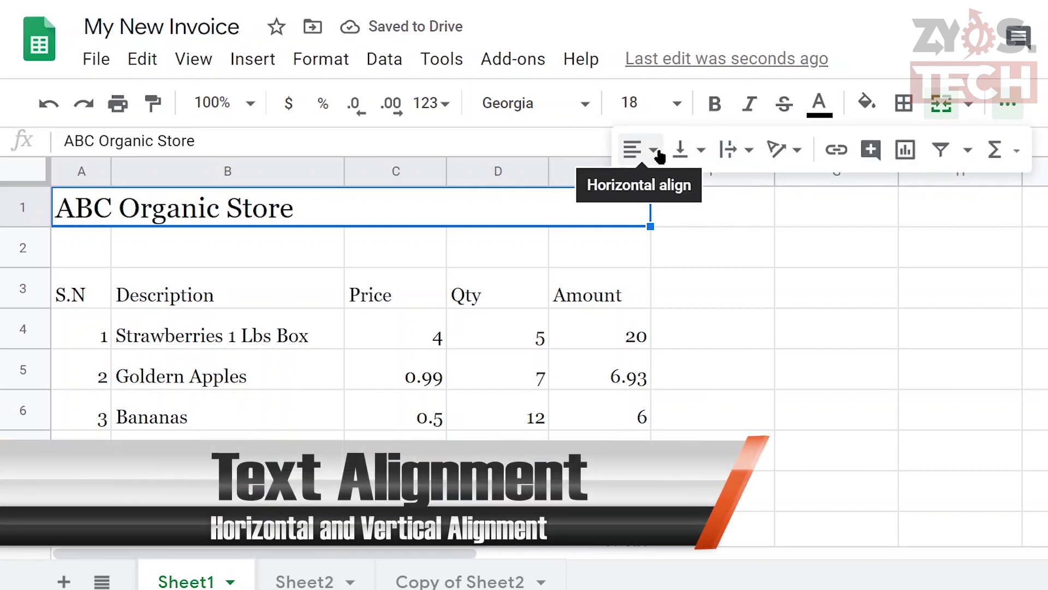
left_click(658, 155)
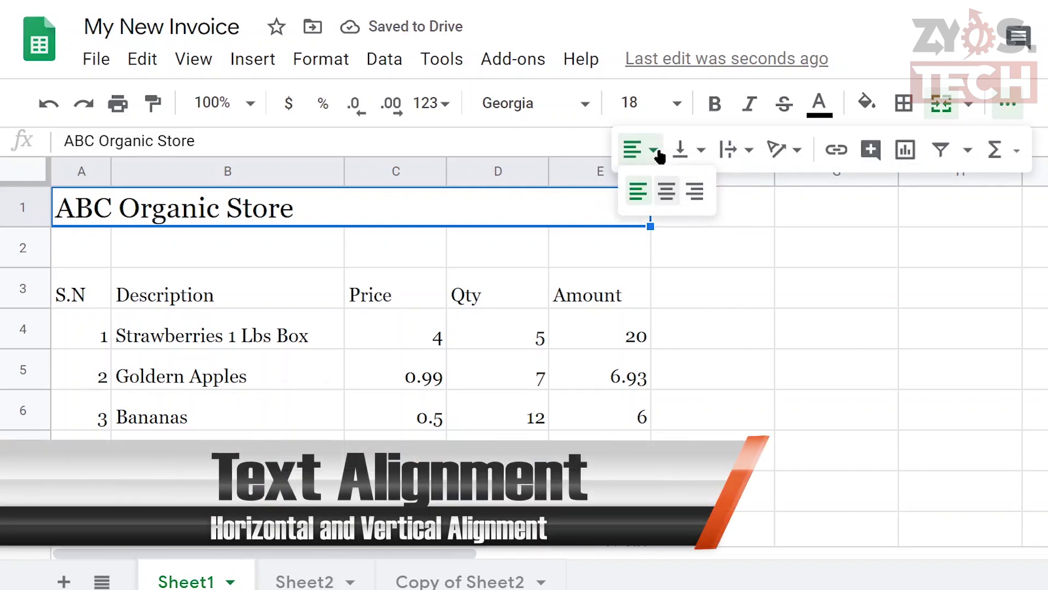
left_click(677, 192)
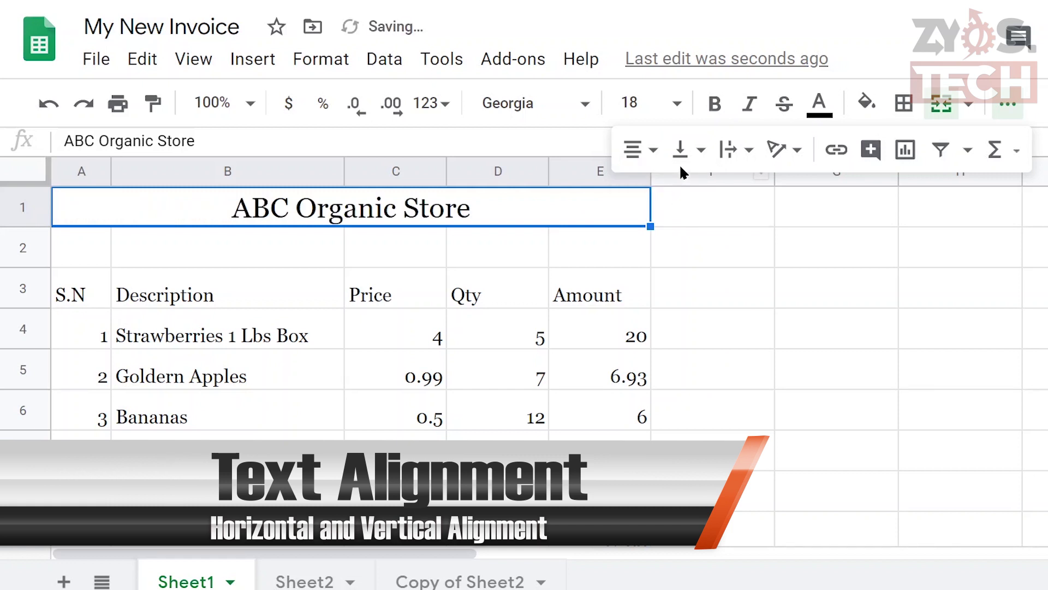
left_click(697, 162)
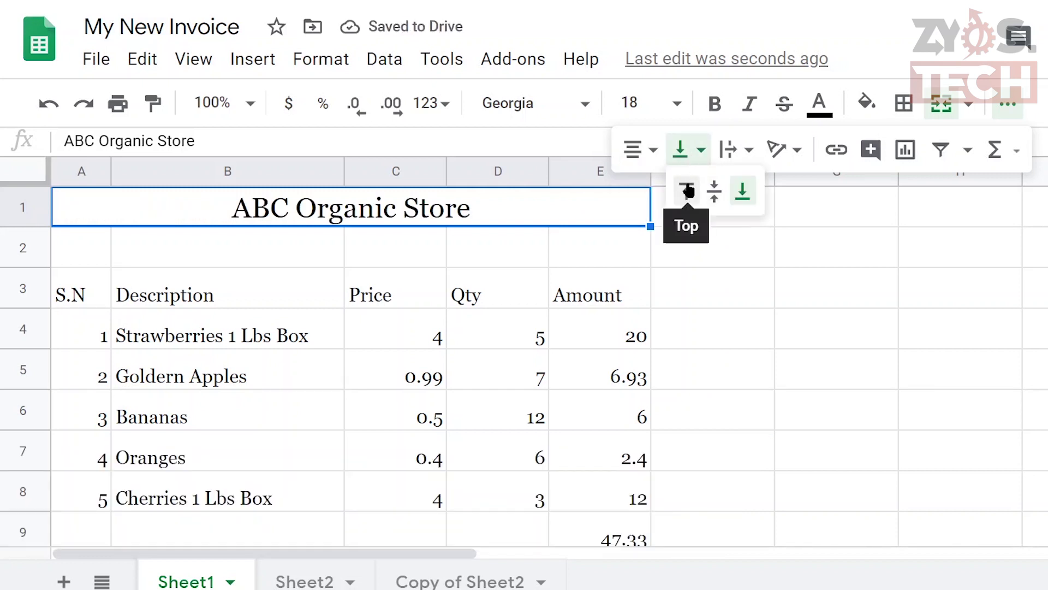
left_click(688, 192)
left_click(689, 149)
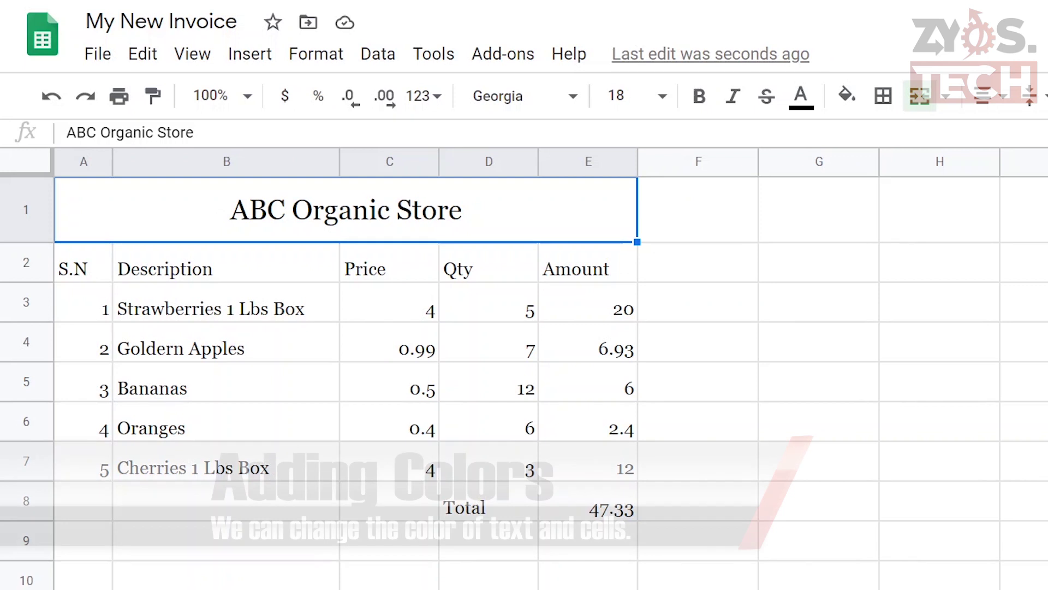
left_click(855, 99)
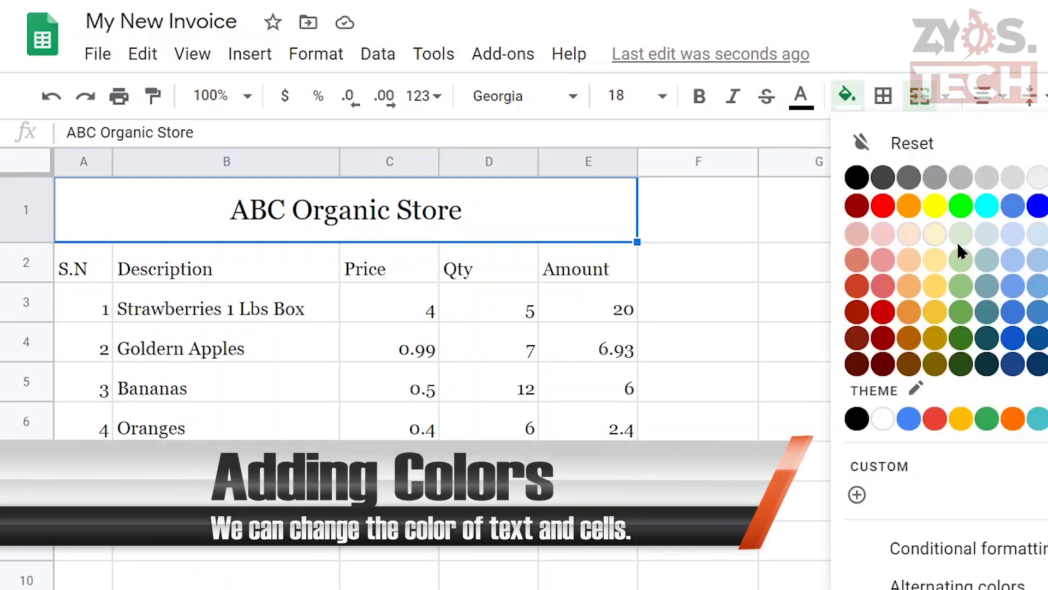
- Fill the title dark green and shade A2:E7 and D8:E8 light blue
left_click(968, 339)
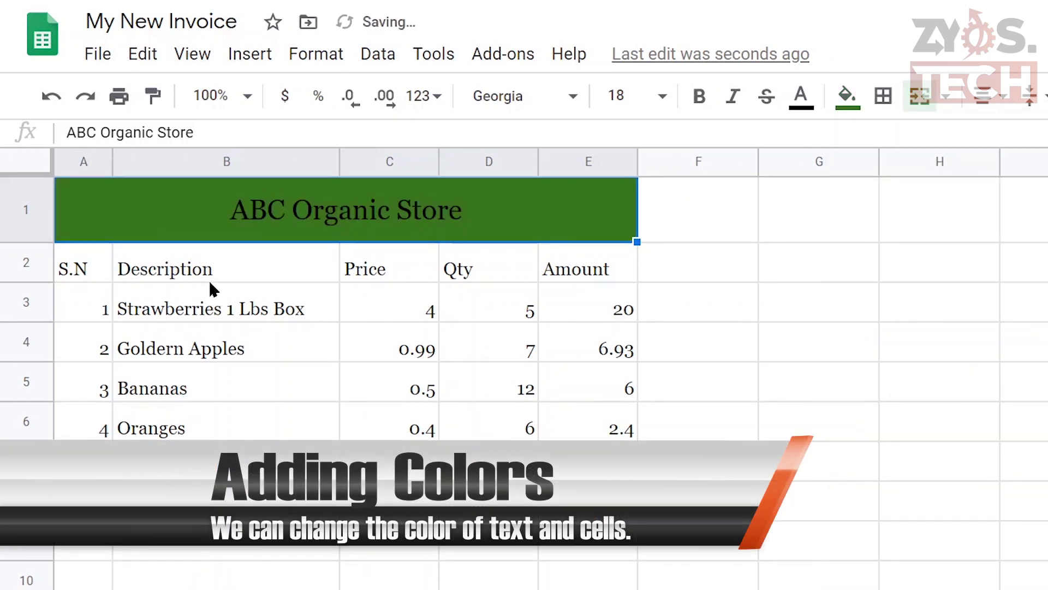
left_click_drag(94, 271, 601, 475)
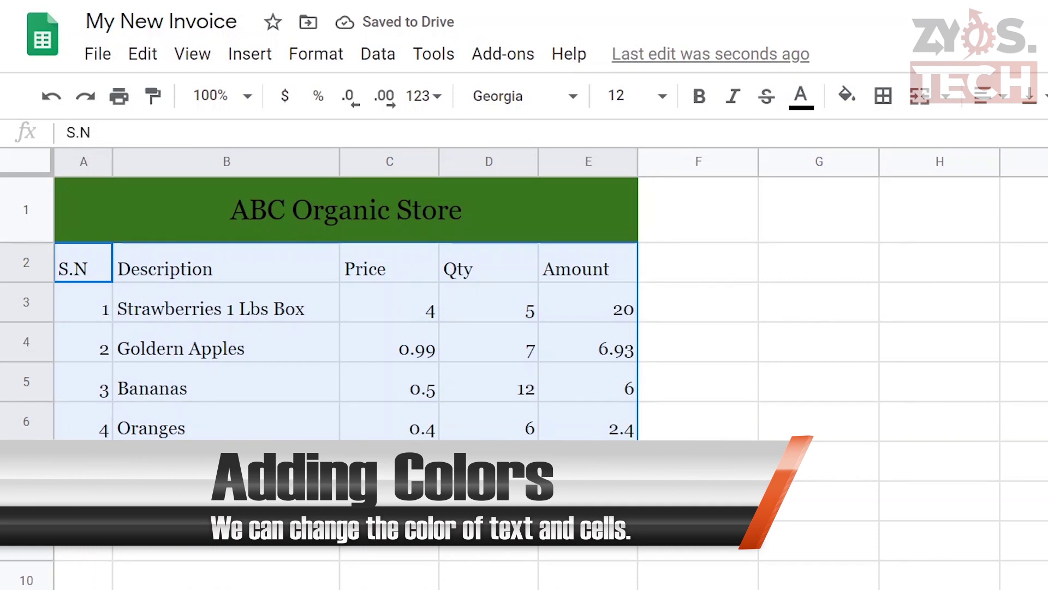
left_click(846, 96)
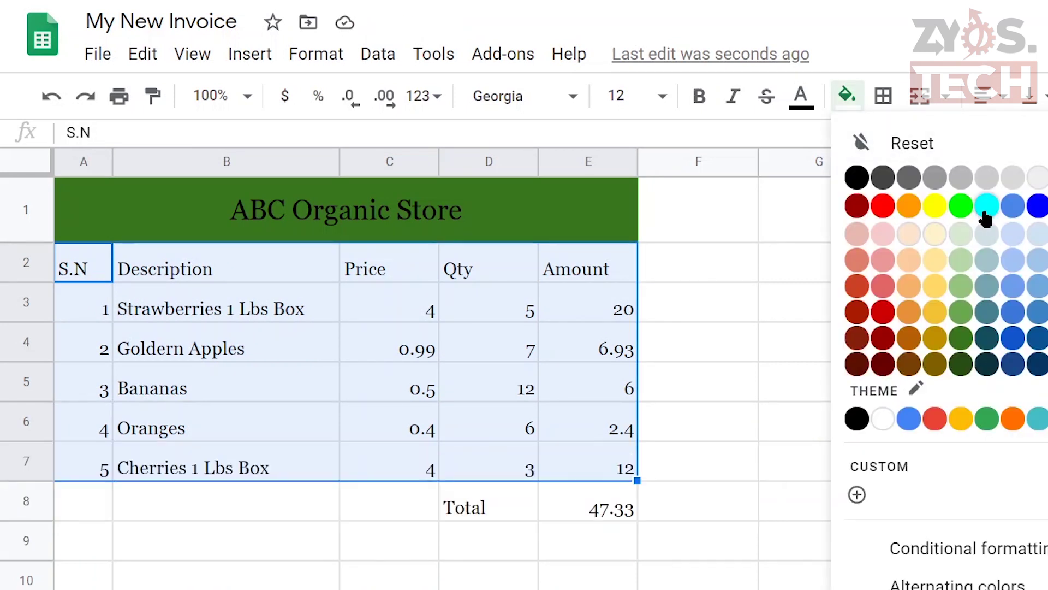
left_click(1032, 235)
left_click(619, 516)
left_click(482, 510, "shift")
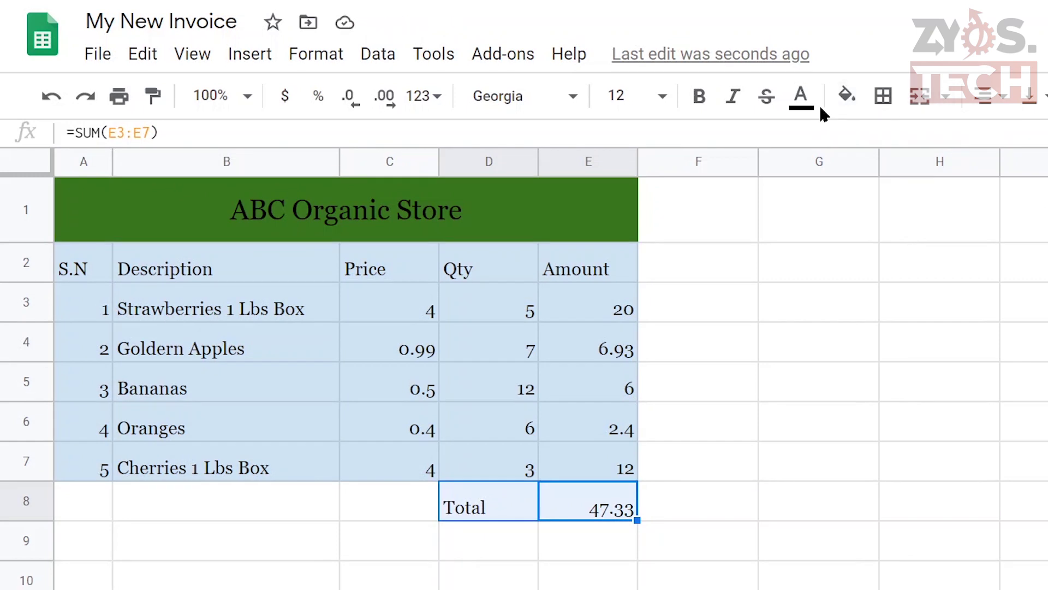
left_click(847, 96)
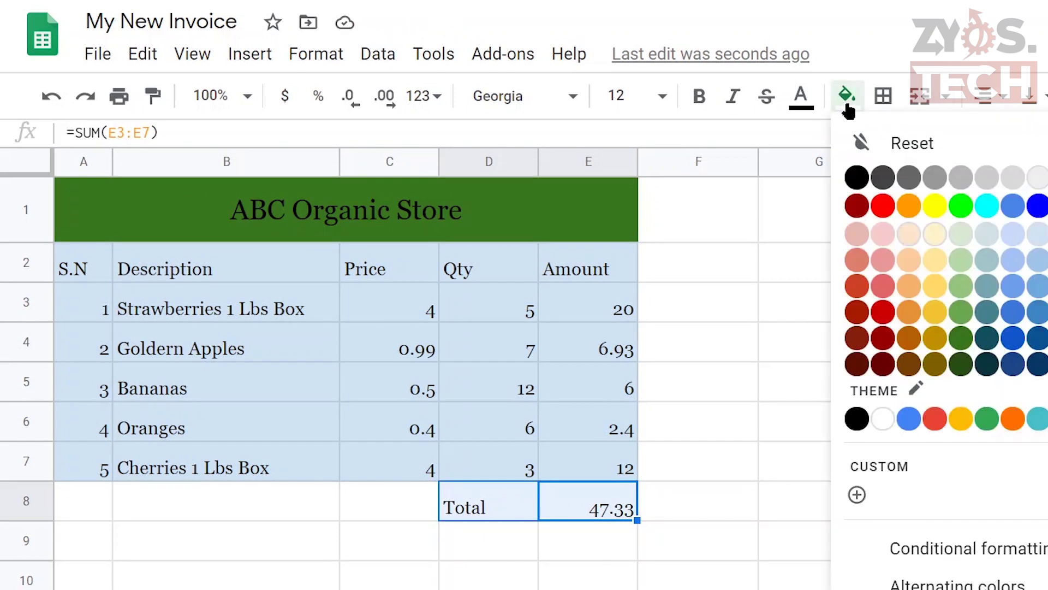
left_click(1043, 238)
- Make the ABC Organic Store title text white
left_click(418, 202)
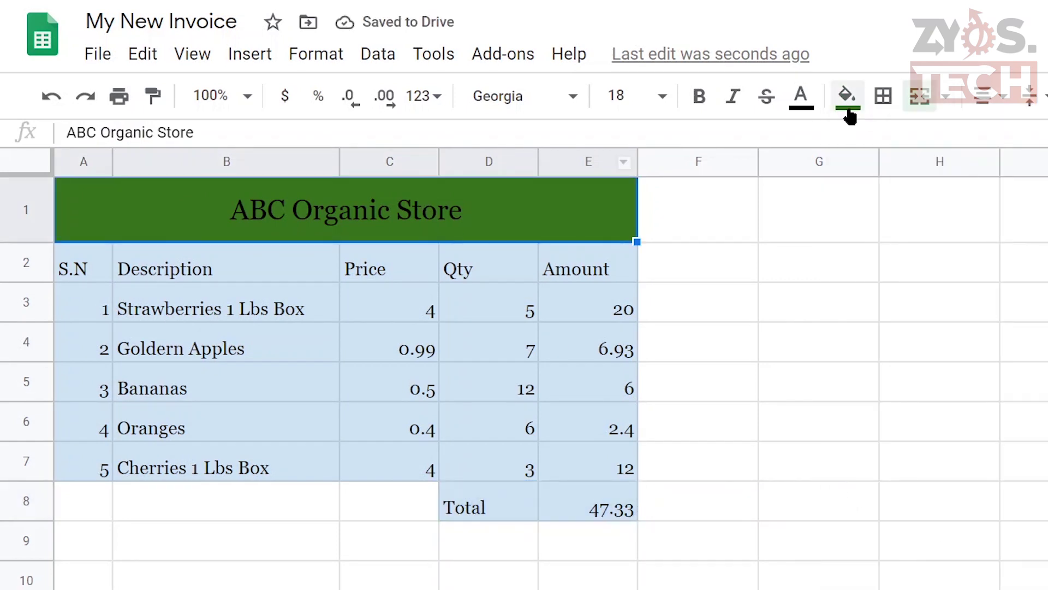
left_click(801, 96)
left_click(1040, 178)
left_click_drag(500, 509, 604, 510)
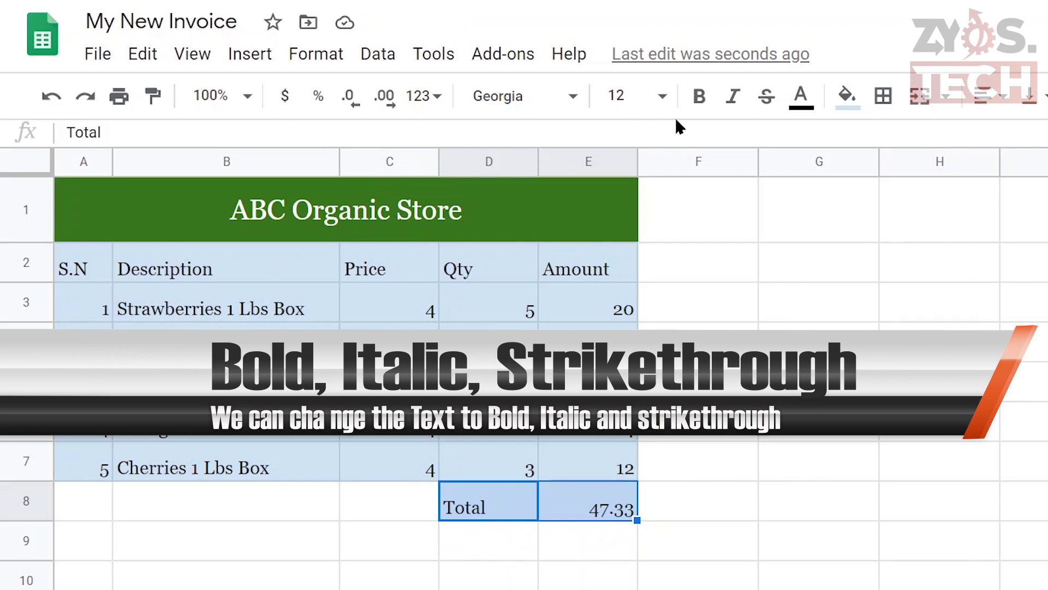
- Bold D8:E8, trying italic and strikethrough and then removing them
left_click(698, 107)
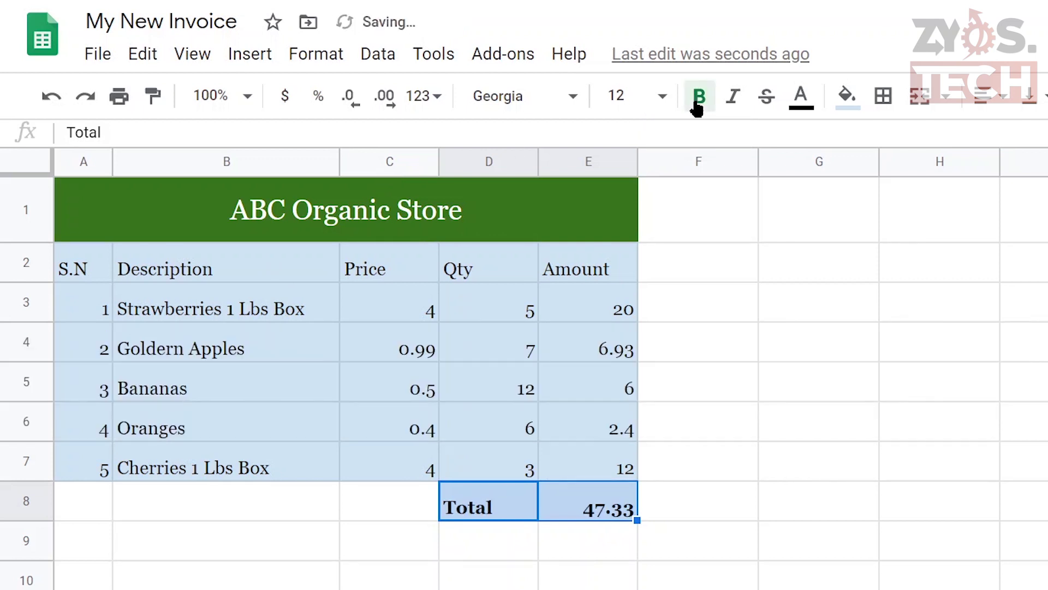
left_click(734, 99)
left_click(766, 103)
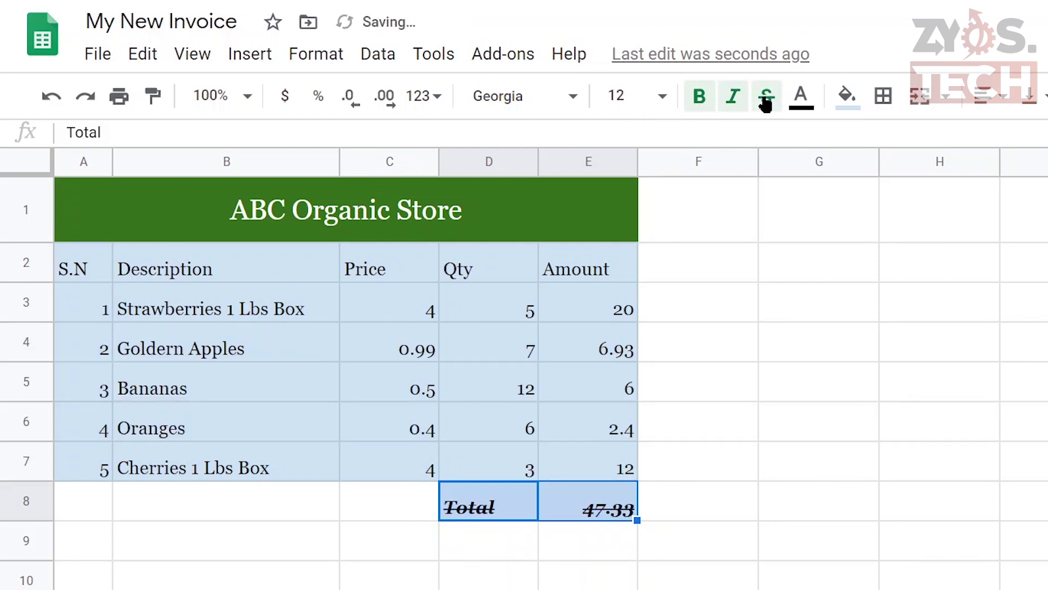
left_click(737, 101)
left_click(769, 103)
left_click(852, 398)
left_click_drag(89, 270, 597, 473)
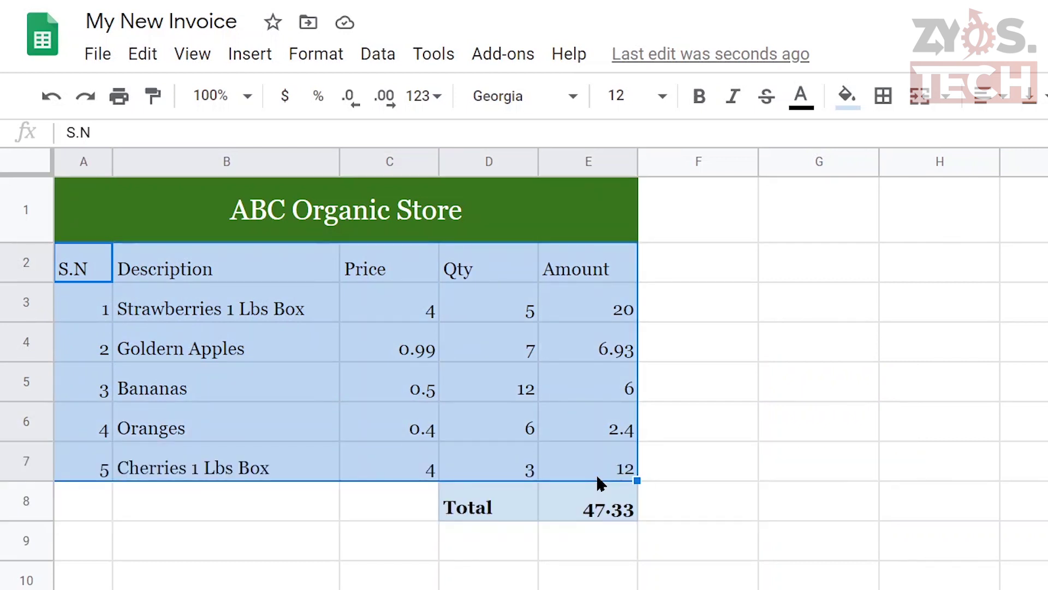
- Apply all borders to A2:E7, D8:E8 and the merged title cell
left_click(883, 97)
left_click(893, 141)
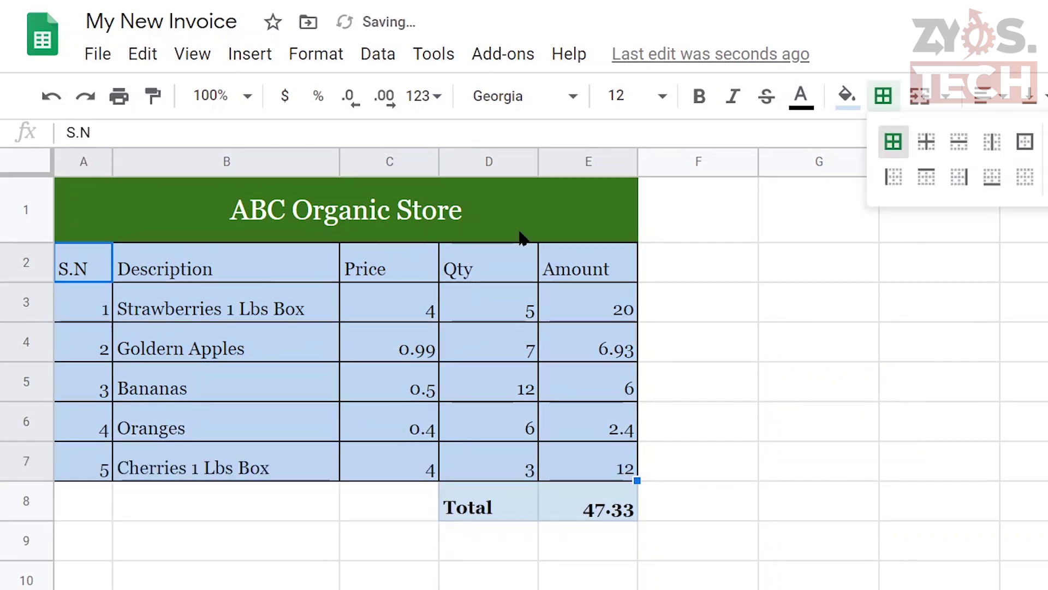
left_click_drag(580, 498, 503, 495)
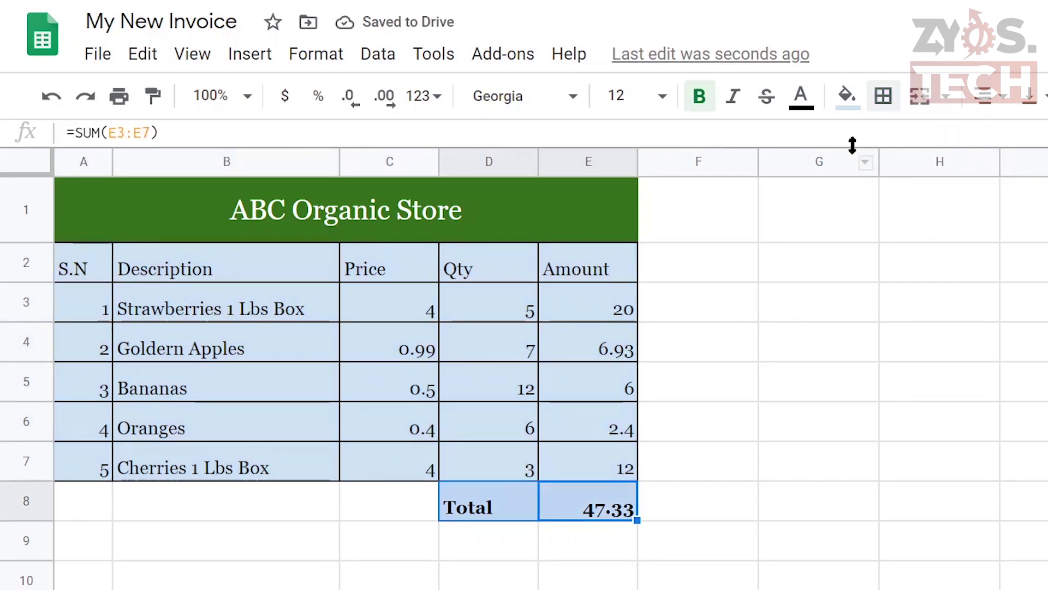
left_click(884, 97)
left_click(894, 141)
left_click(564, 203)
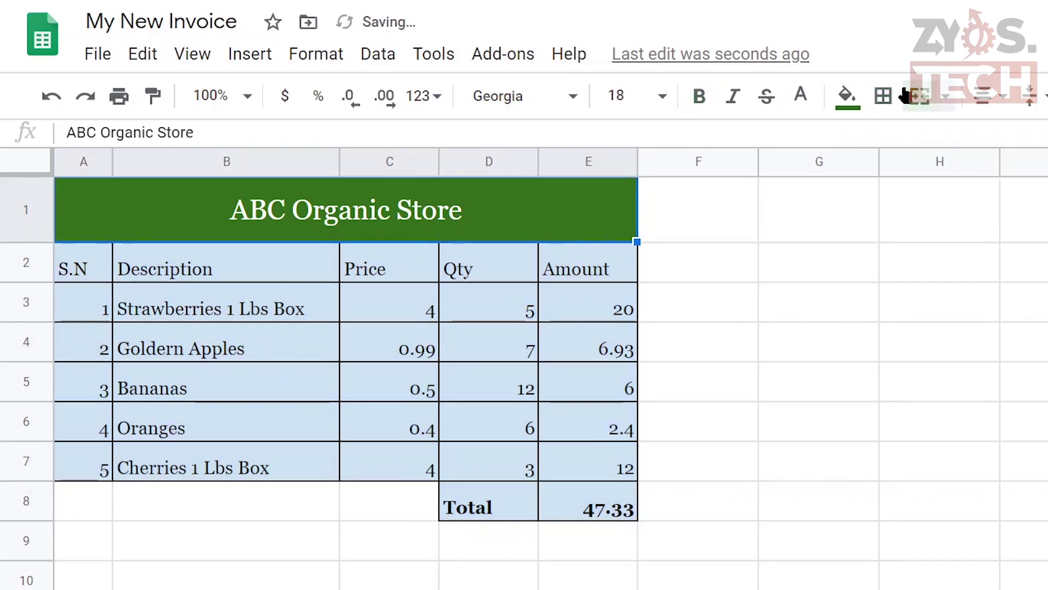
left_click(883, 97)
left_click(896, 143)
left_click(759, 473)
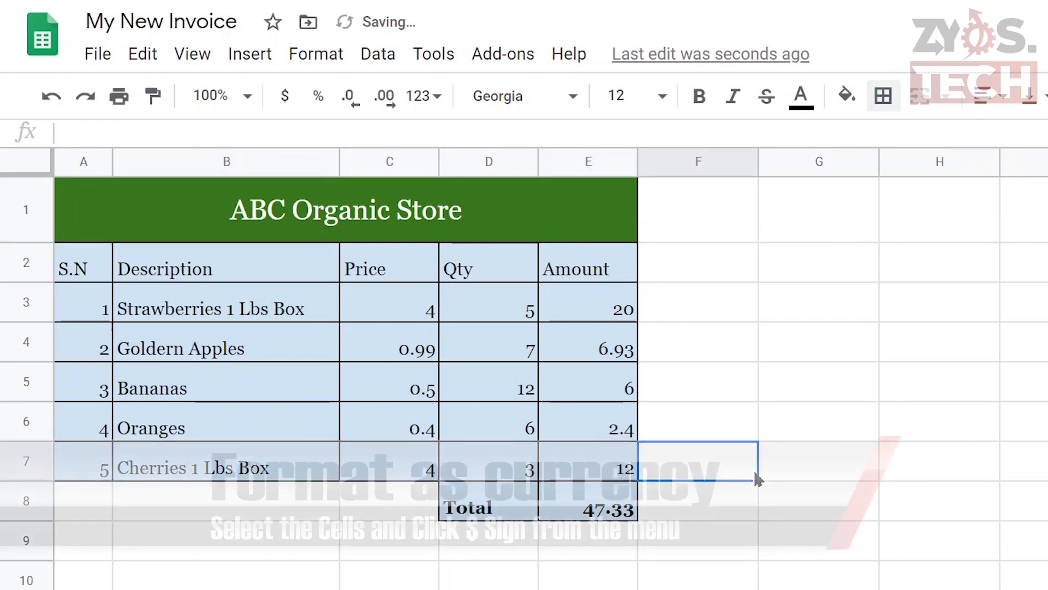
- Format the amounts E3:E8 and prices C3:C7 as dollar currency
left_click(1022, 302)
left_click_drag(584, 298, 585, 470)
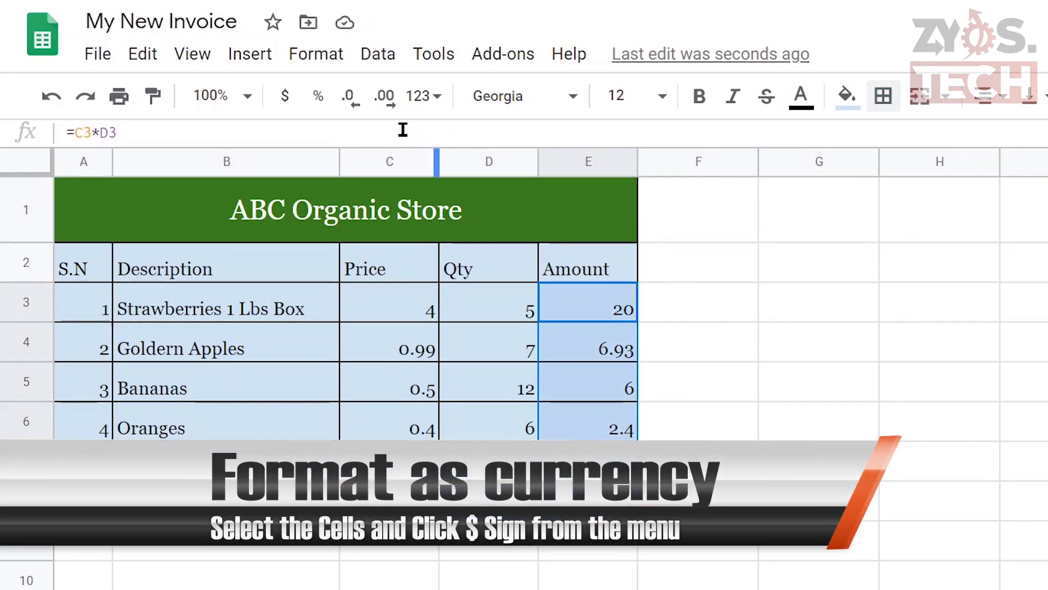
left_click(285, 98)
left_click_drag(419, 473, 428, 306)
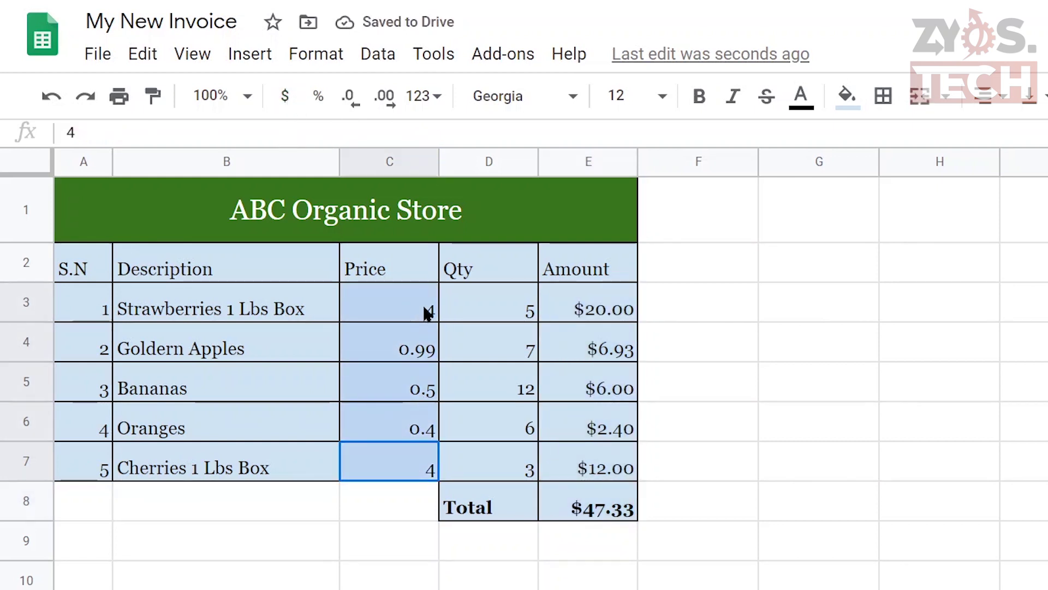
left_click(290, 99)
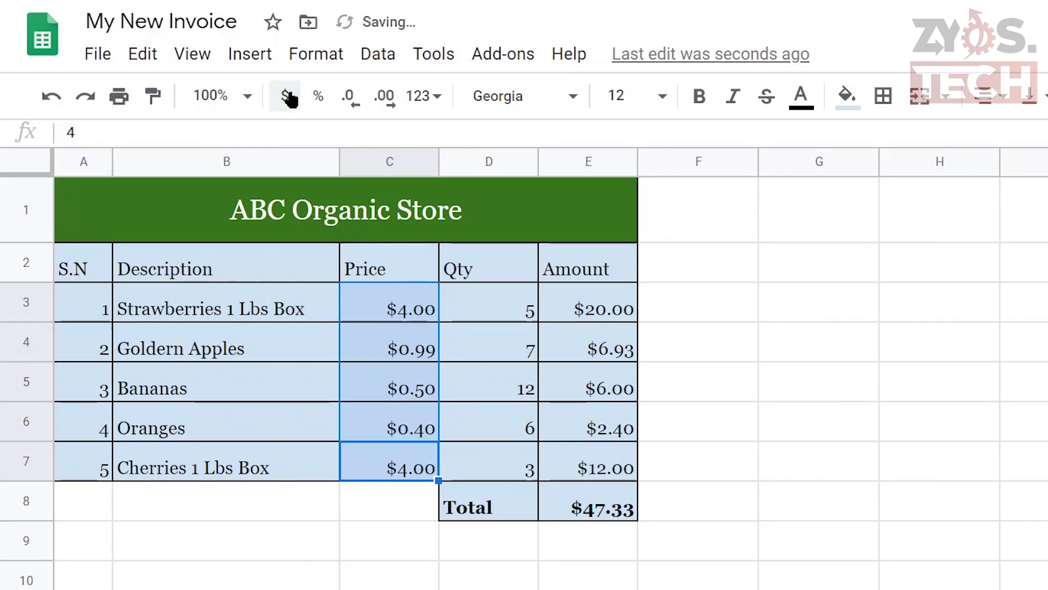
left_click(1037, 500)
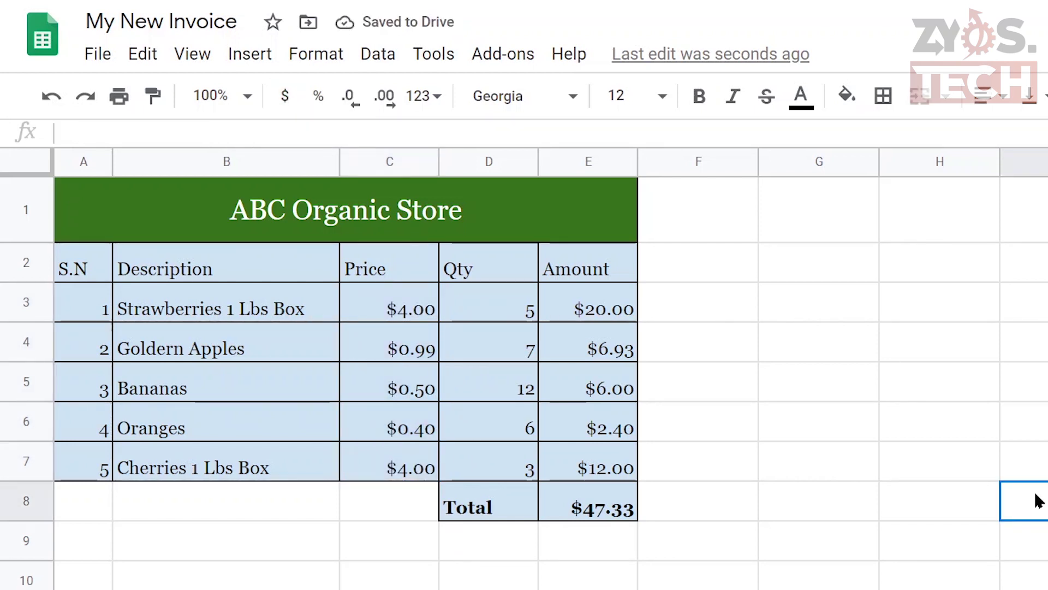